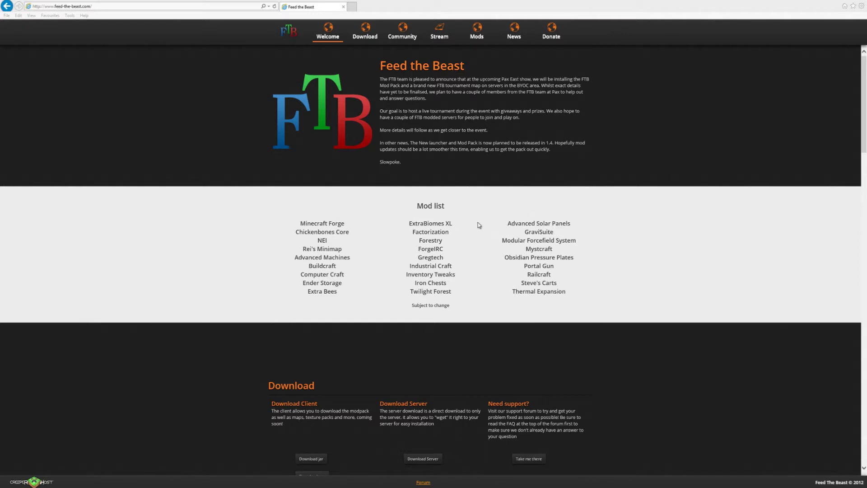
# - Examine the Feed the Beast home page, including its web address, mod list and download section
pyautogui.click(865, 108)
pyautogui.moveTo(865, 108); pyautogui.dragTo(864, 108)
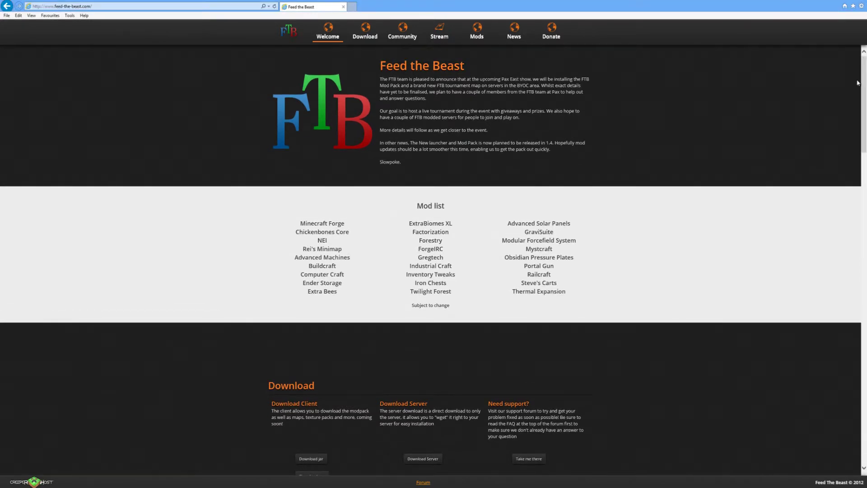
pyautogui.click(84, 6)
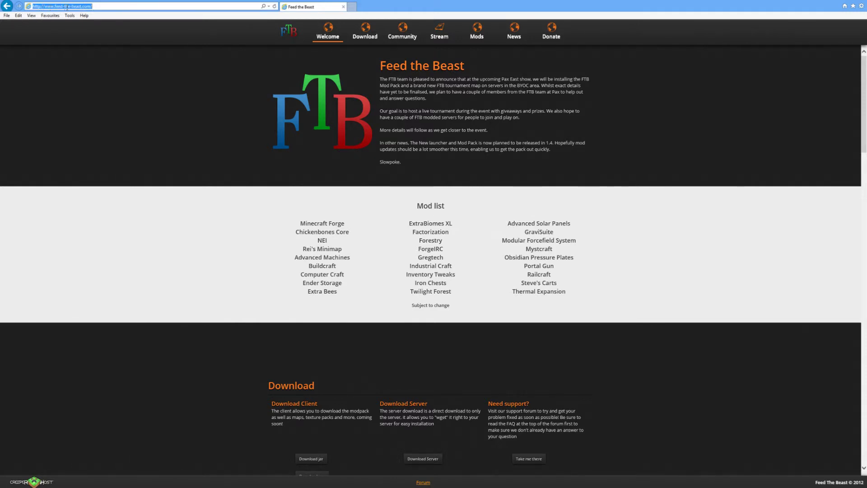
pyautogui.click(429, 355)
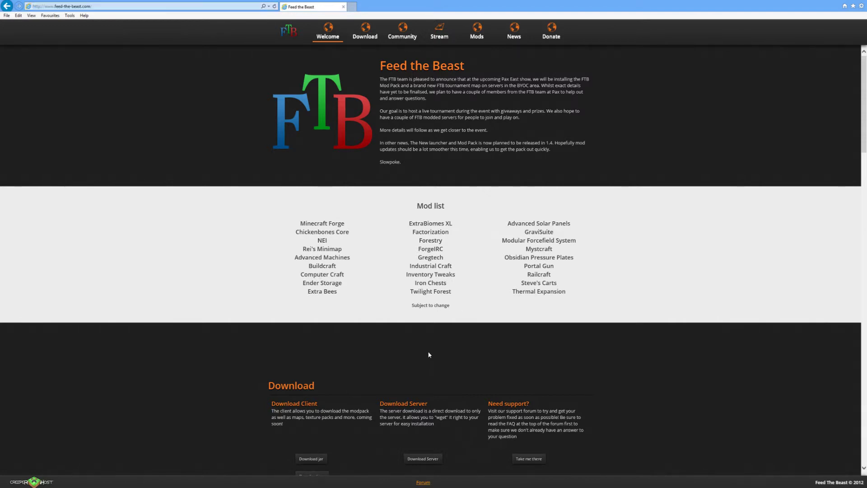
pyautogui.scroll(-7, 427, 348)
pyautogui.scroll(5, 426, 344)
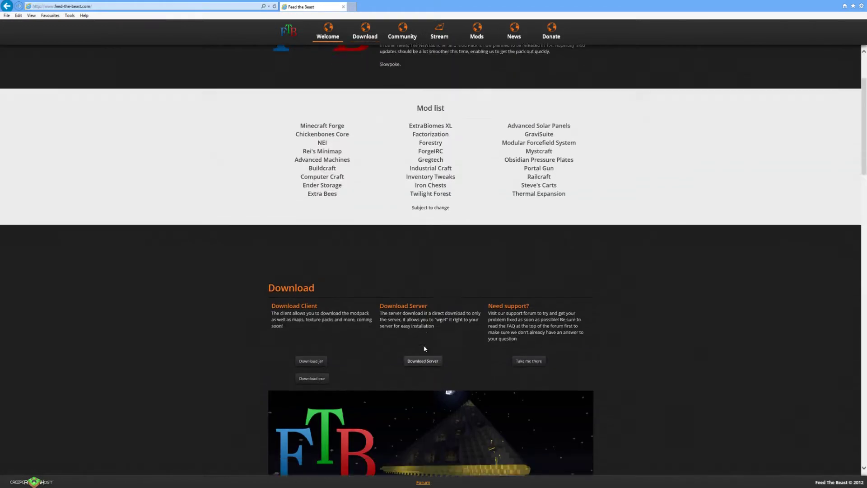
pyautogui.scroll(-1, 425, 348)
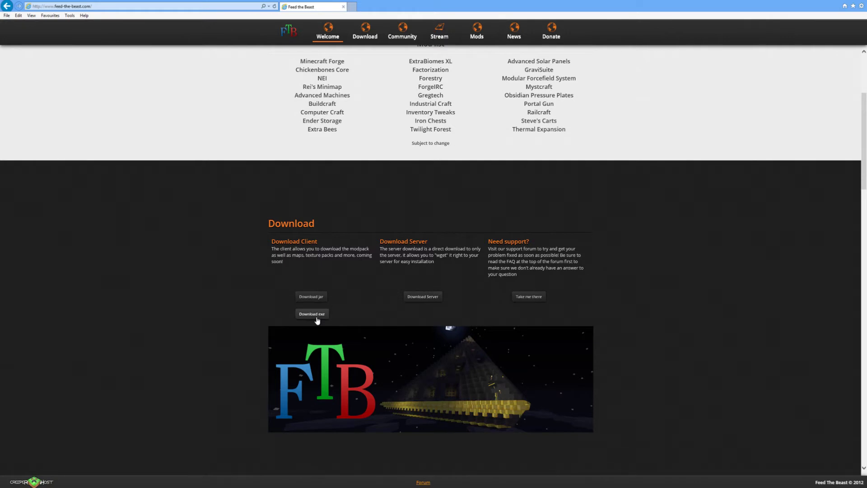
pyautogui.scroll(3, 341, 261)
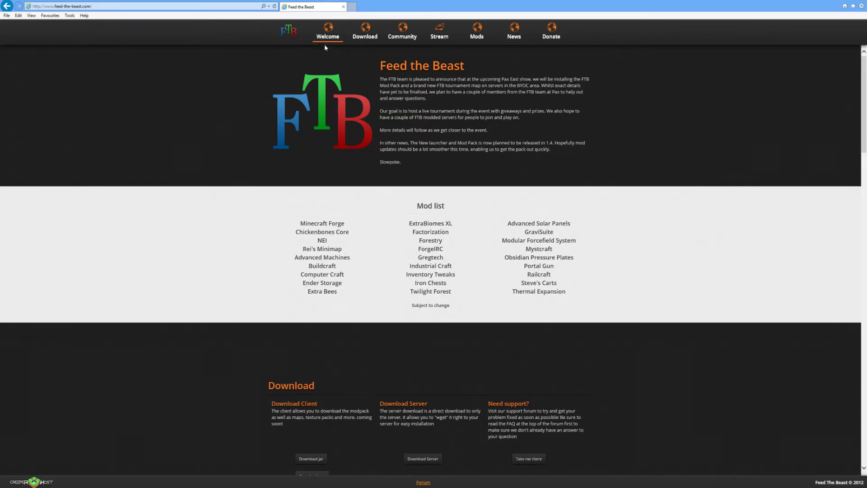
# - Go to the site's Download section and request the exe client download, choosing to save it under a specific location
pyautogui.click(355, 38)
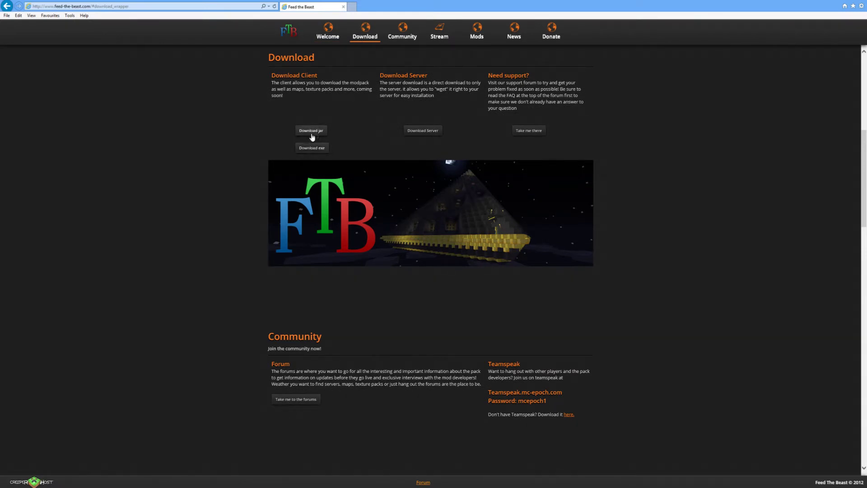
pyautogui.click(315, 152)
pyautogui.click(554, 480)
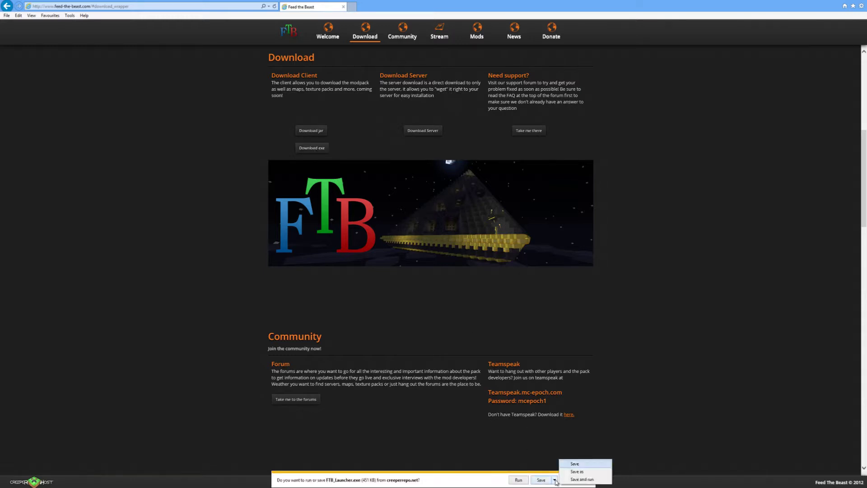
pyautogui.click(577, 471)
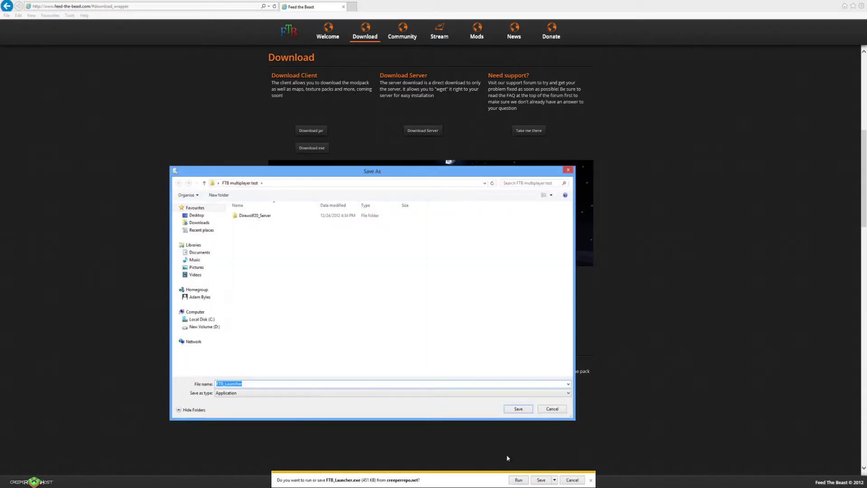
pyautogui.click(279, 384)
pyautogui.click(259, 393)
pyautogui.click(251, 405)
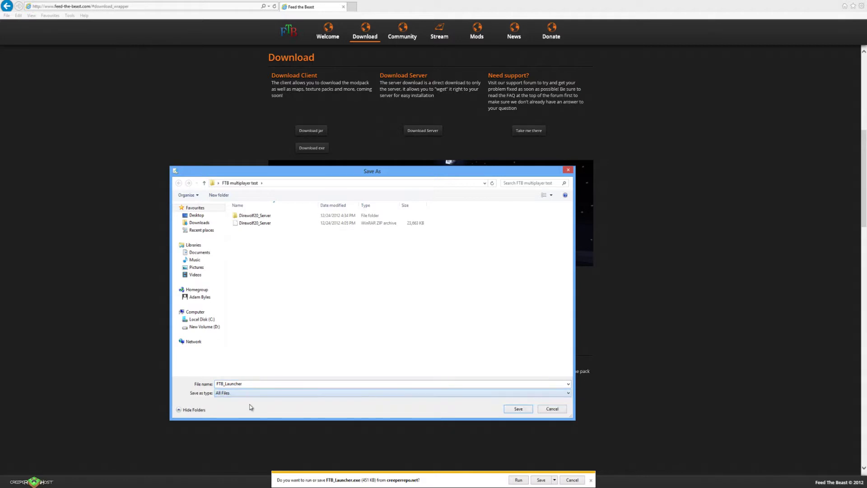
pyautogui.doubleClick(258, 382)
pyautogui.click(259, 383)
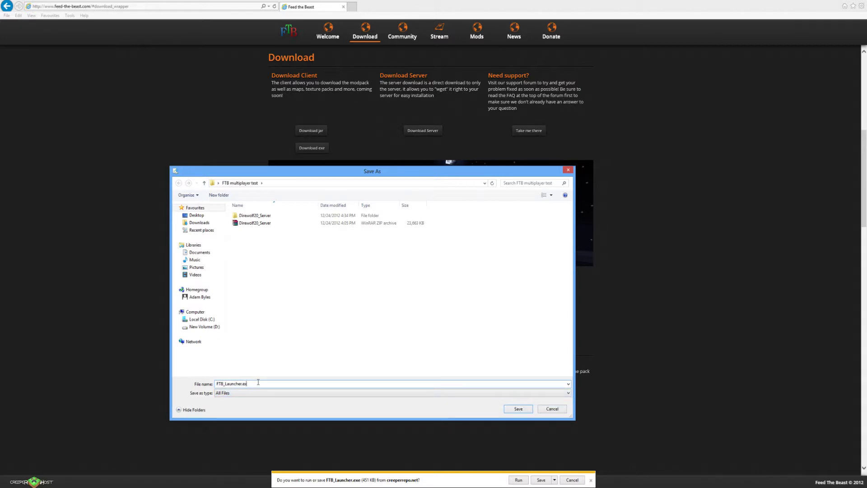
pyautogui.press('BackSpace')
pyautogui.press('BackSpace')
pyautogui.press('BackSpace')
pyautogui.click(247, 393)
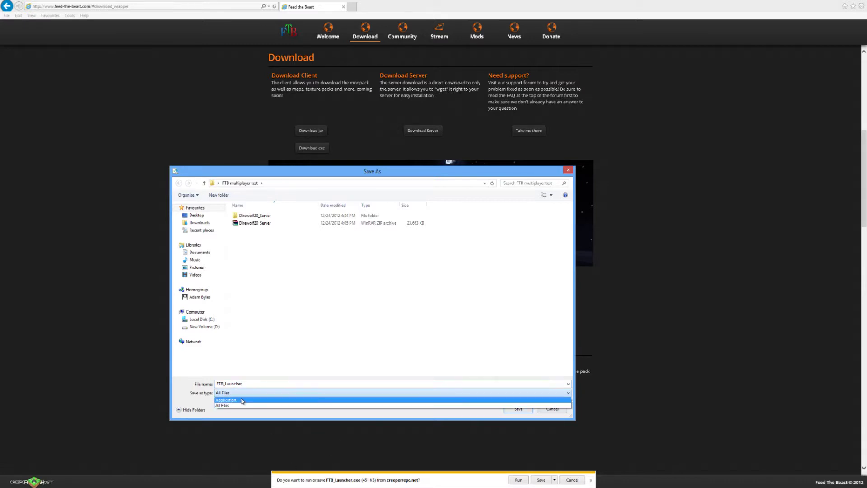
pyautogui.click(243, 400)
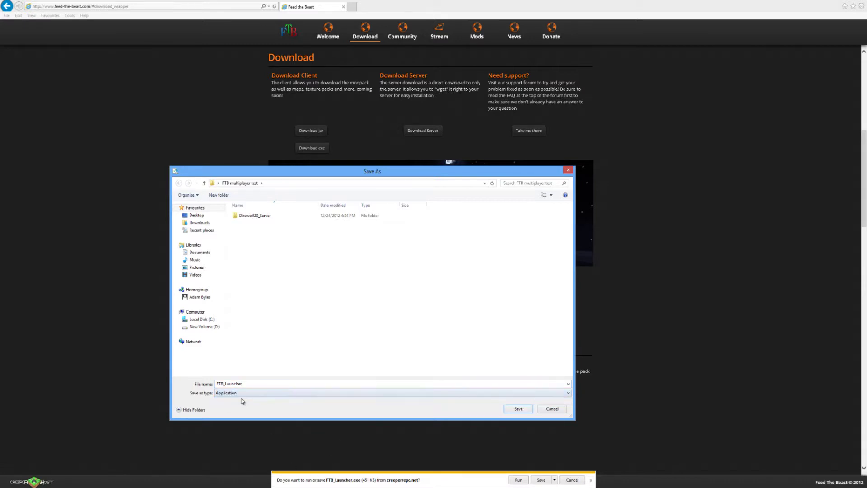
# - Choose the Desktop as the save location for FTB_Launcher, and cancel the save
pyautogui.click(194, 216)
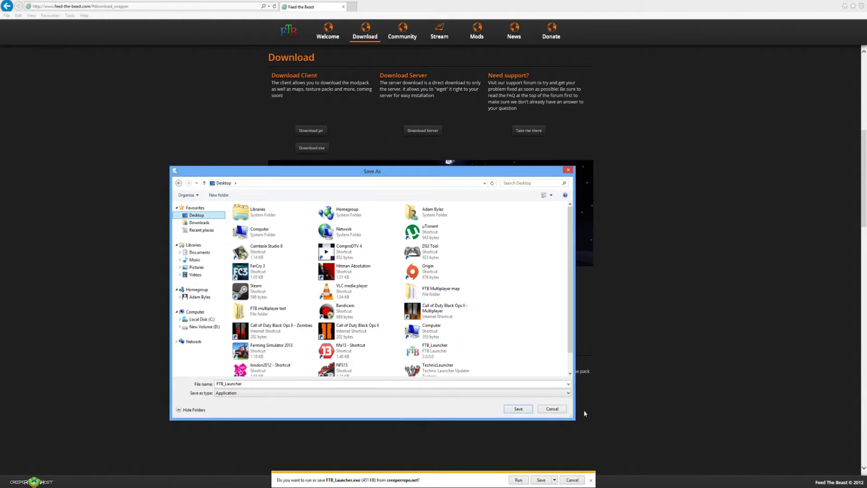
pyautogui.click(563, 410)
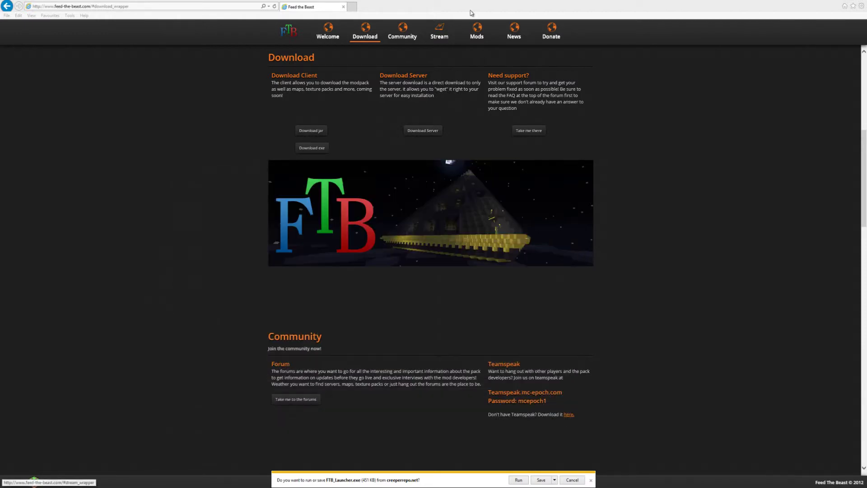
# - Switch to the desktop, move the FTB_Launcher icon to an empty area and start the launcher
pyautogui.moveTo(866, 2)
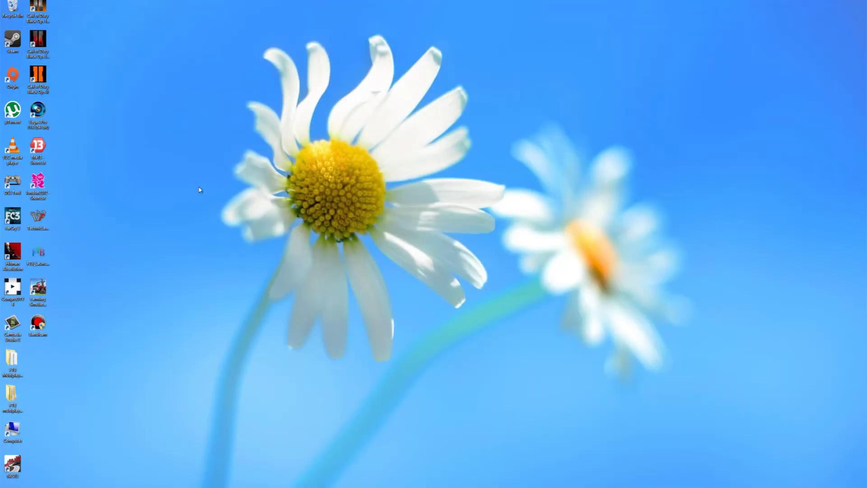
pyautogui.moveTo(38, 253); pyautogui.dragTo(447, 146)
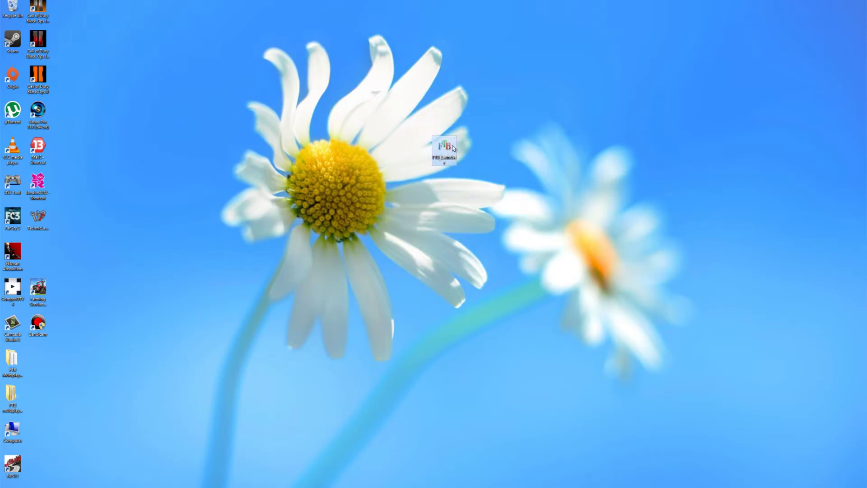
pyautogui.doubleClick(445, 147)
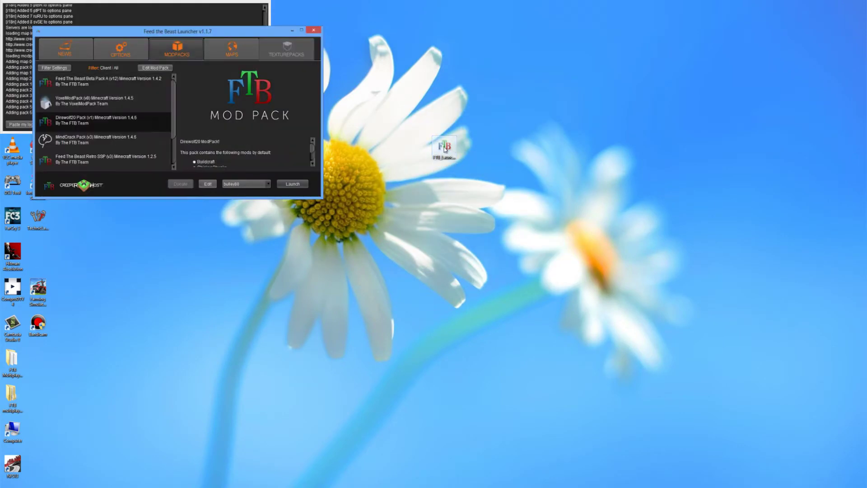
# - Select Feed The Beast Beta Pack A in the modpack list and move the launcher window clear of the console
pyautogui.moveTo(173, 108); pyautogui.dragTo(169, 75)
pyautogui.click(93, 89)
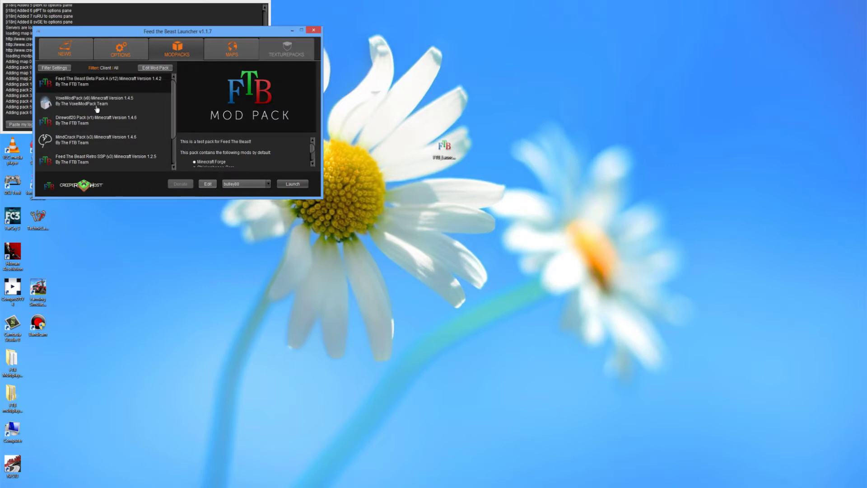
pyautogui.moveTo(146, 34); pyautogui.dragTo(366, 117)
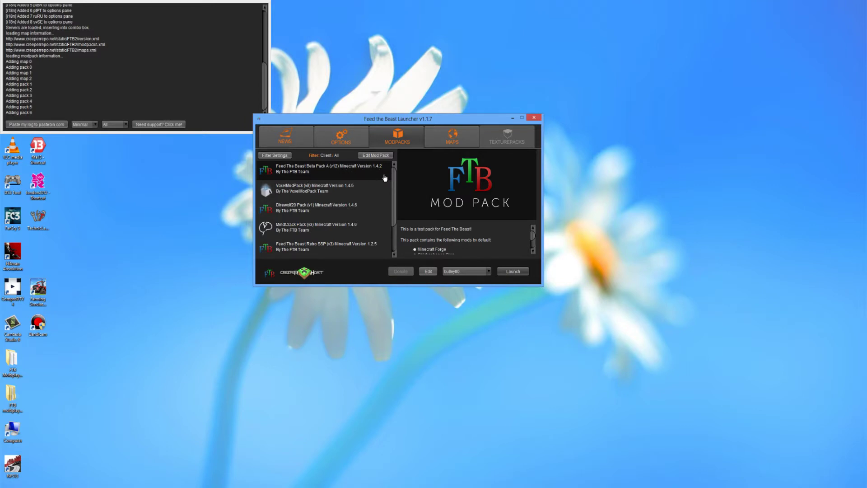
# - View the MindCrack Pack, select the Direwolf20 Pack, and rearrange the console and launcher windows so both are accessible
pyautogui.click(331, 228)
pyautogui.click(335, 213)
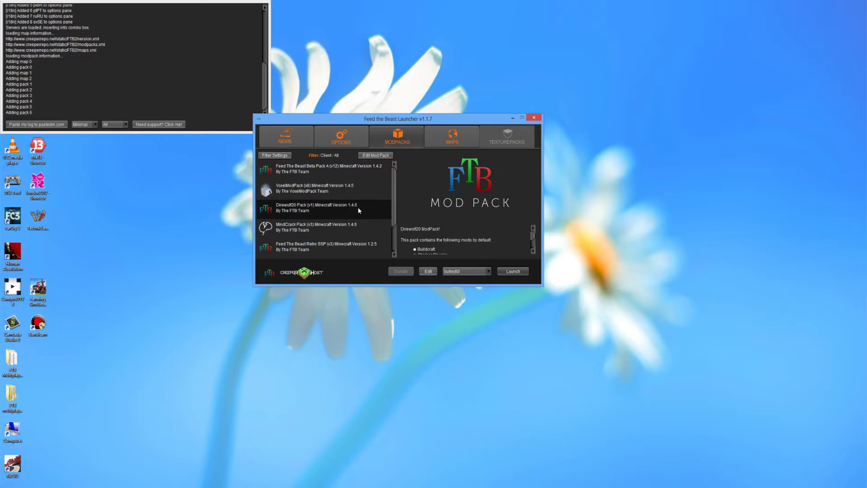
pyautogui.click(338, 227)
pyautogui.click(337, 212)
pyautogui.click(338, 229)
pyautogui.click(337, 211)
pyautogui.moveTo(154, 2); pyautogui.dragTo(126, 36)
pyautogui.moveTo(347, 119); pyautogui.dragTo(357, 100)
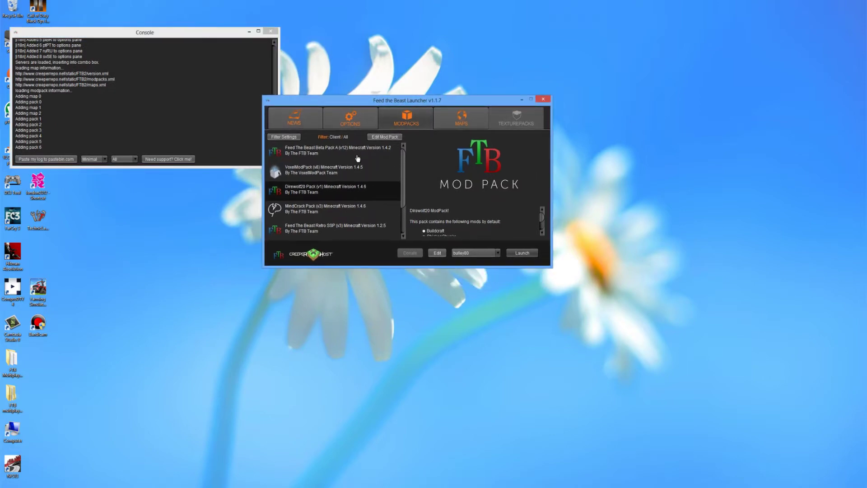
# - Read the launcher's news posts, from Password Issues to Red Power 2 News
pyautogui.click(277, 119)
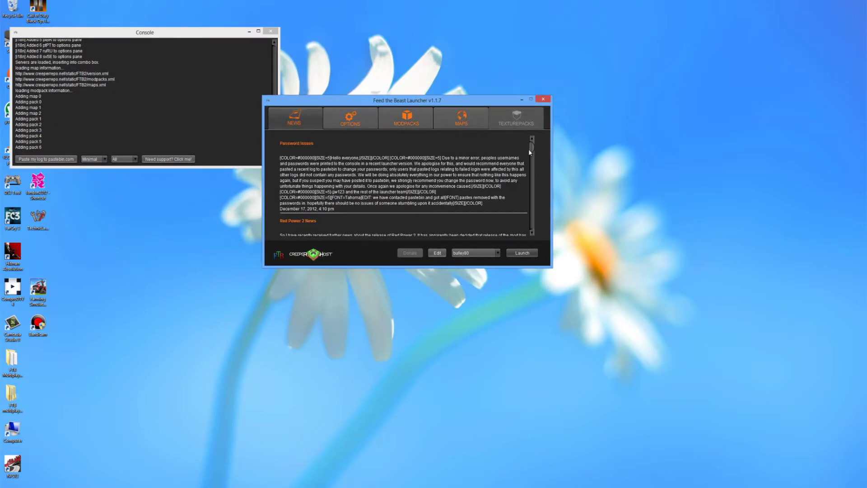
pyautogui.moveTo(530, 152)
pyautogui.mouseDown()
pyautogui.moveTo(527, 170)
pyautogui.moveTo(528, 145)
pyautogui.mouseUp()
pyautogui.scroll(-3, 532, 151)
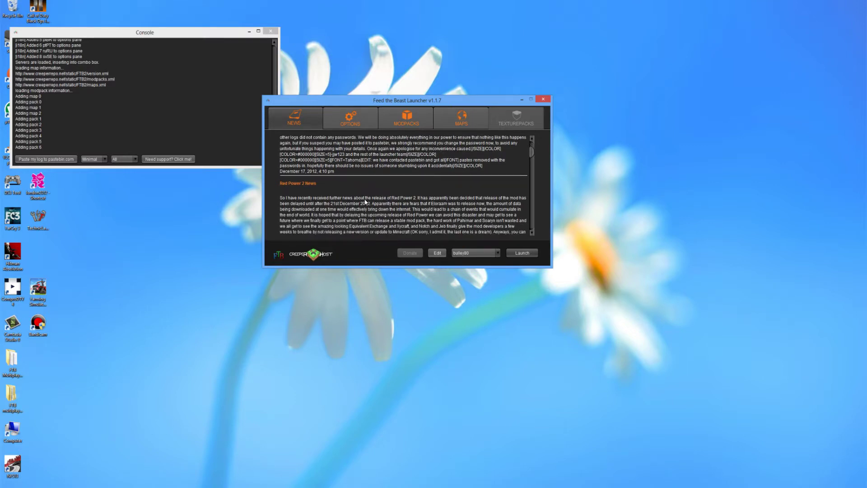
# - Open the launcher's options and check the available download locations, leaving Automatic selected
pyautogui.click(366, 122)
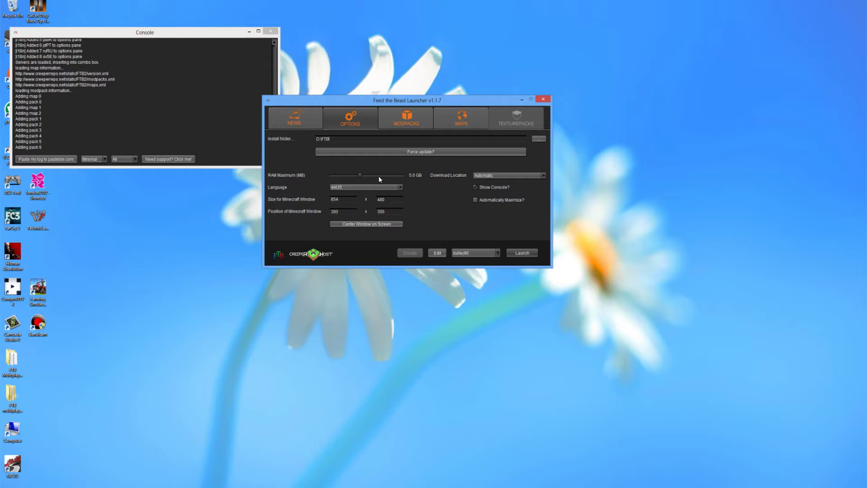
pyautogui.click(508, 175)
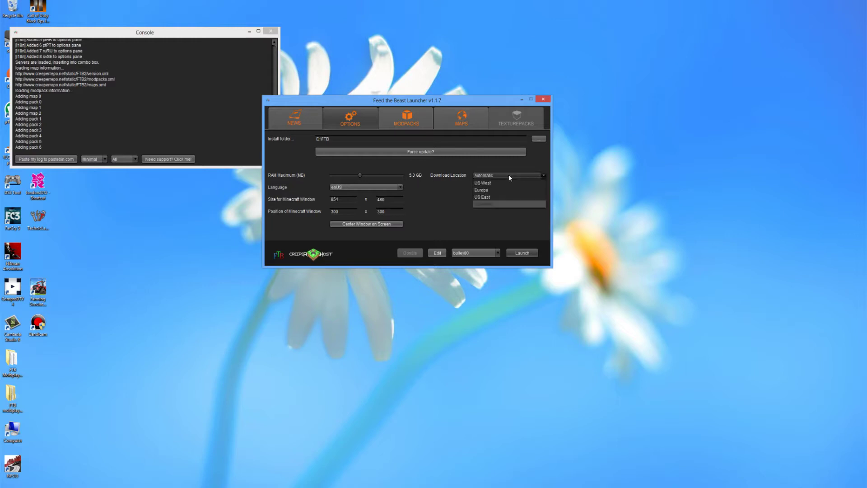
pyautogui.click(509, 175)
pyautogui.click(509, 174)
pyautogui.click(508, 175)
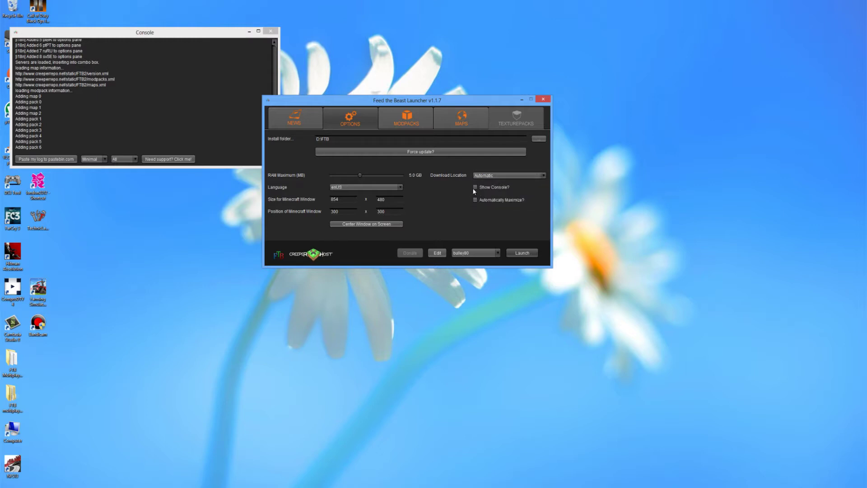
# - Move the console window further clear of the desktop edge and choose enUS as the launcher language
pyautogui.moveTo(149, 32); pyautogui.dragTo(165, 42)
pyautogui.click(421, 103)
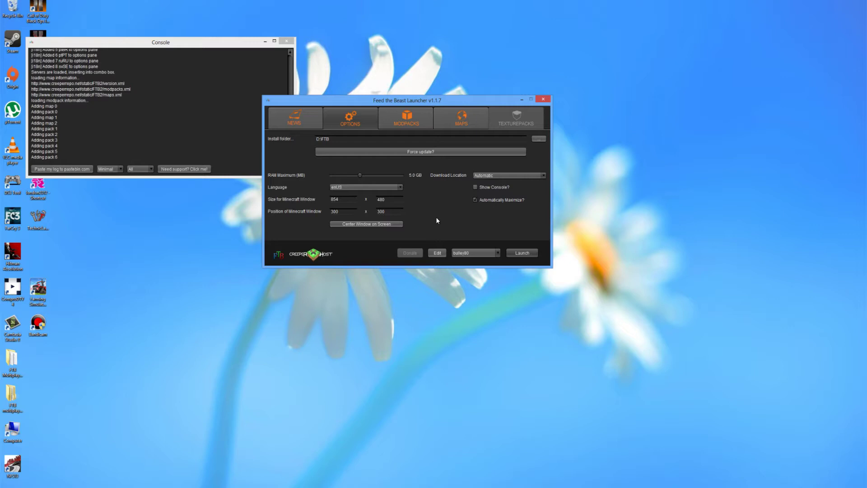
pyautogui.click(339, 189)
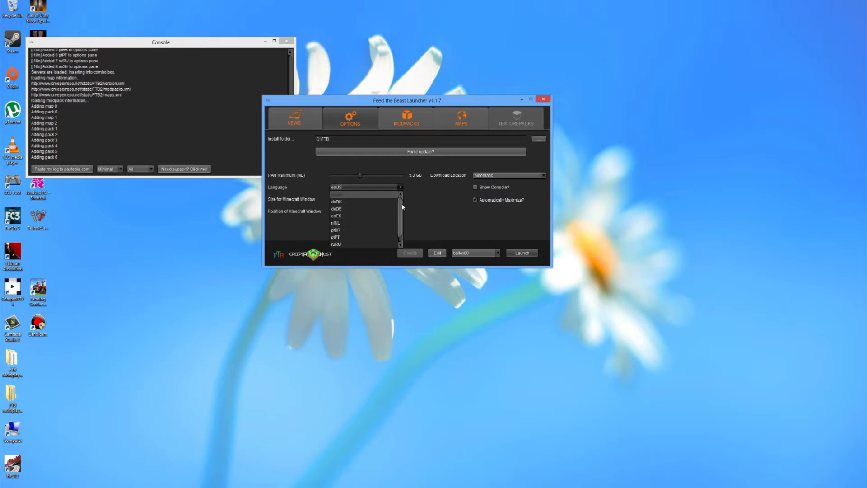
pyautogui.click(364, 195)
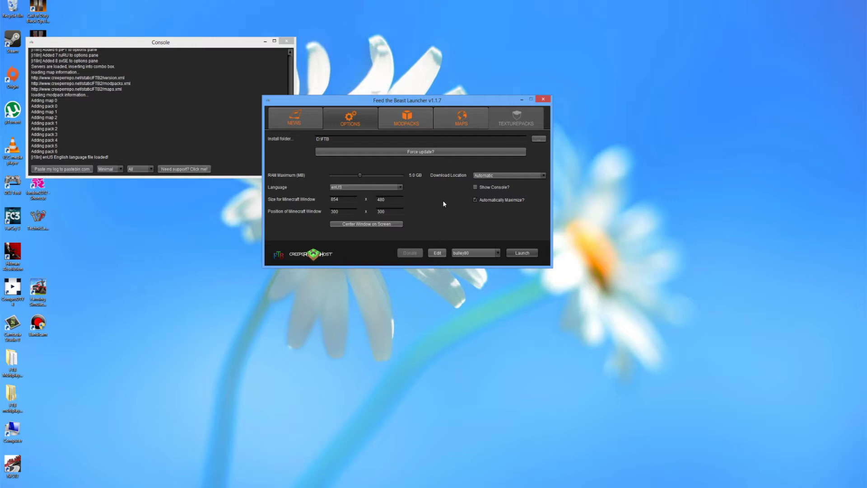
# - Return to the modpack list and select the Direwolf20 Pack for Minecraft 1.4.6
pyautogui.click(406, 117)
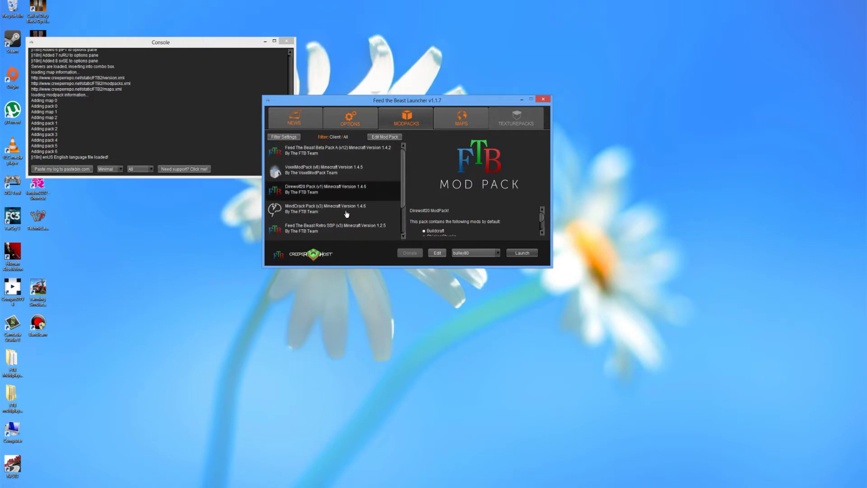
pyautogui.click(336, 183)
pyautogui.click(334, 207)
pyautogui.click(335, 190)
# - Filter the modpack list by the Server mod pack type
pyautogui.click(284, 136)
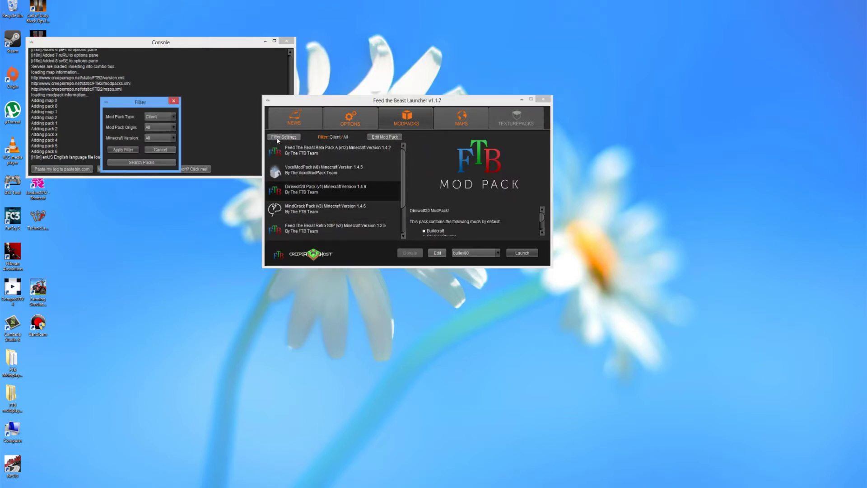
pyautogui.moveTo(132, 102); pyautogui.dragTo(411, 189)
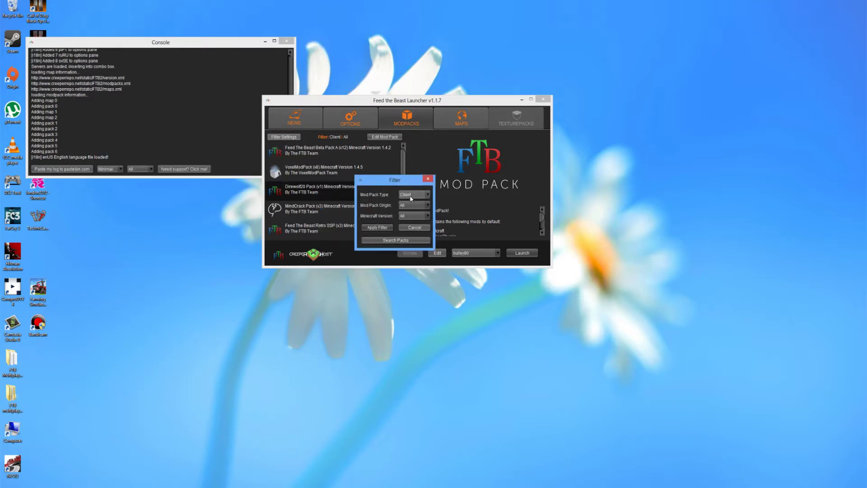
pyautogui.click(411, 198)
pyautogui.click(412, 210)
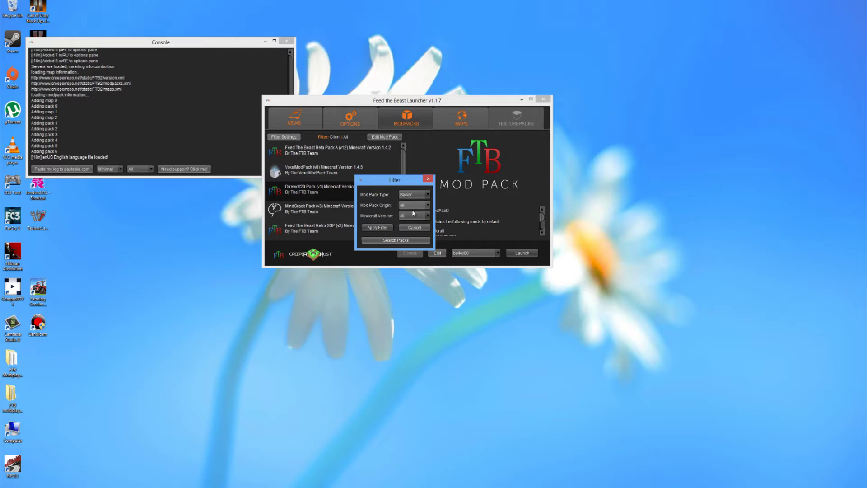
pyautogui.click(377, 227)
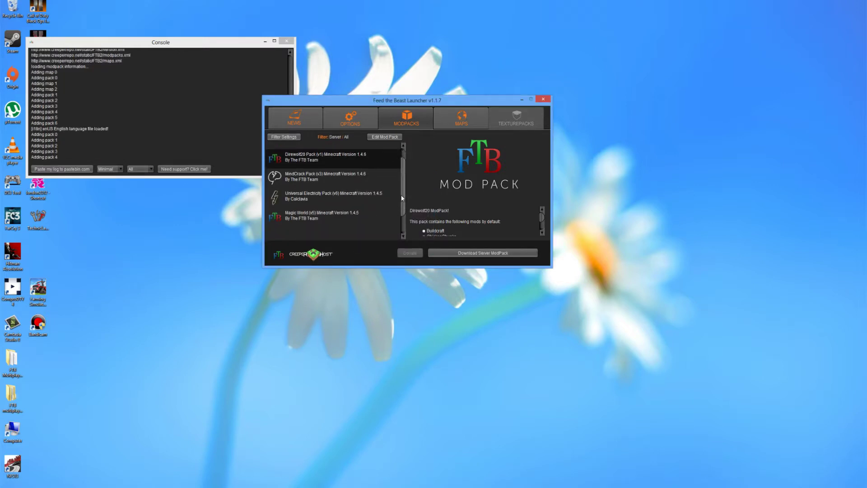
# - Look through the descriptions of the listed server modpacks, ending with the Direwolf20 Pack selected
pyautogui.click(309, 156)
pyautogui.click(302, 189)
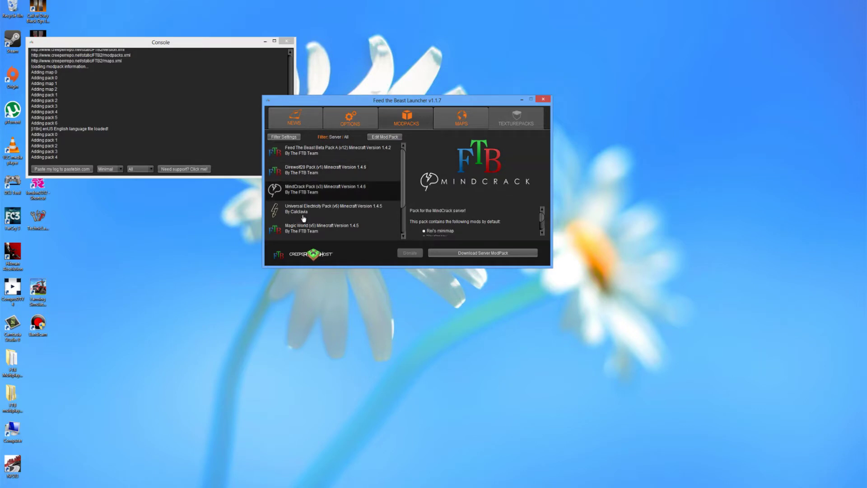
pyautogui.click(304, 228)
pyautogui.click(298, 208)
pyautogui.click(295, 178)
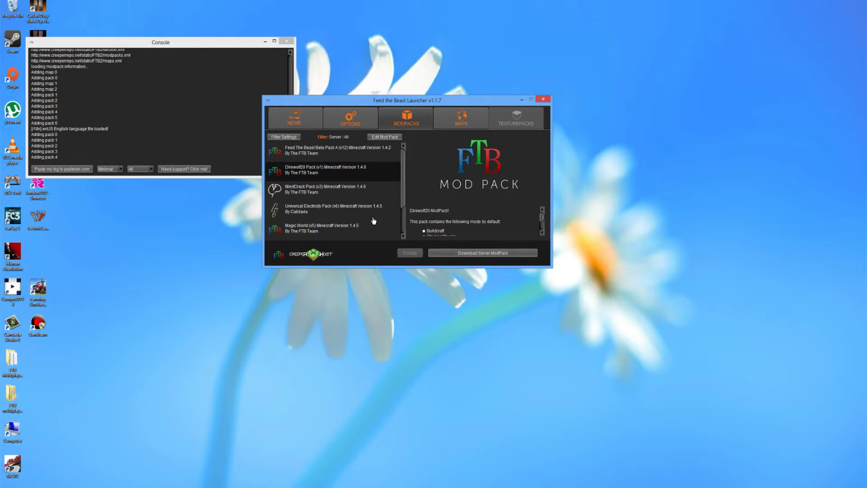
# - Filter the modpack list by the Client mod pack type
pyautogui.click(282, 137)
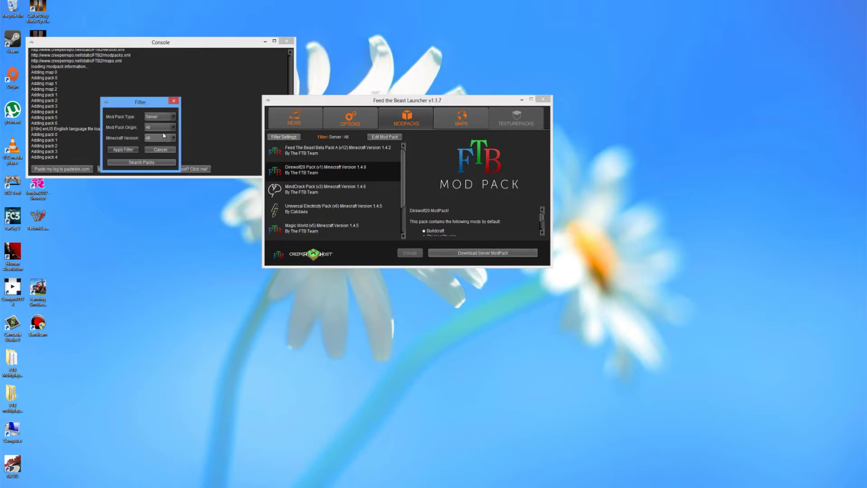
pyautogui.click(164, 124)
pyautogui.click(123, 149)
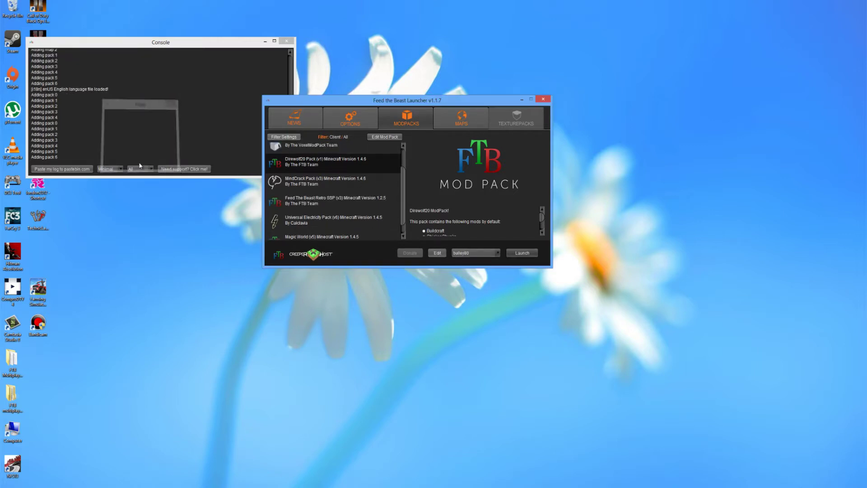
# - View the MindCrack Pack and the FTB Insanity map, and return to the modpack list
pyautogui.click(395, 185)
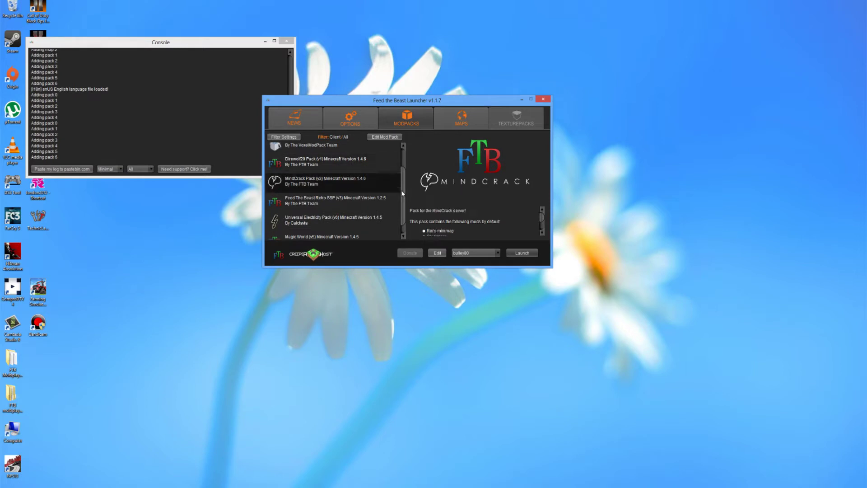
pyautogui.scroll(1, 397, 190)
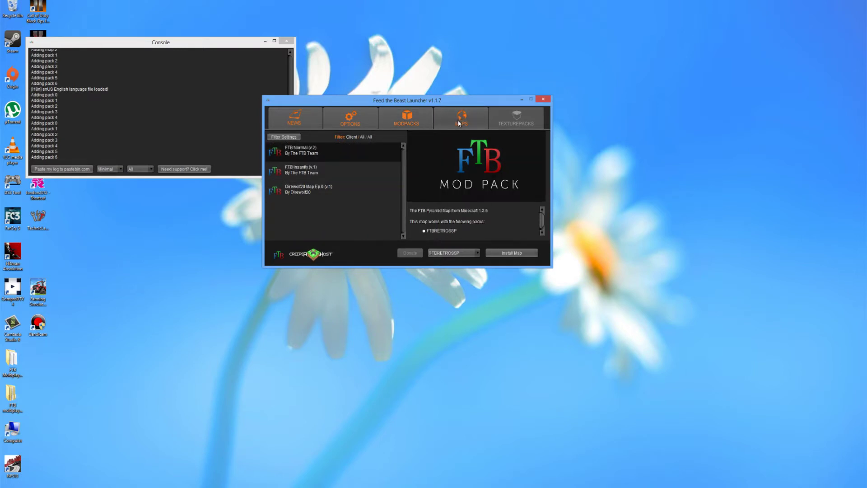
pyautogui.click(311, 171)
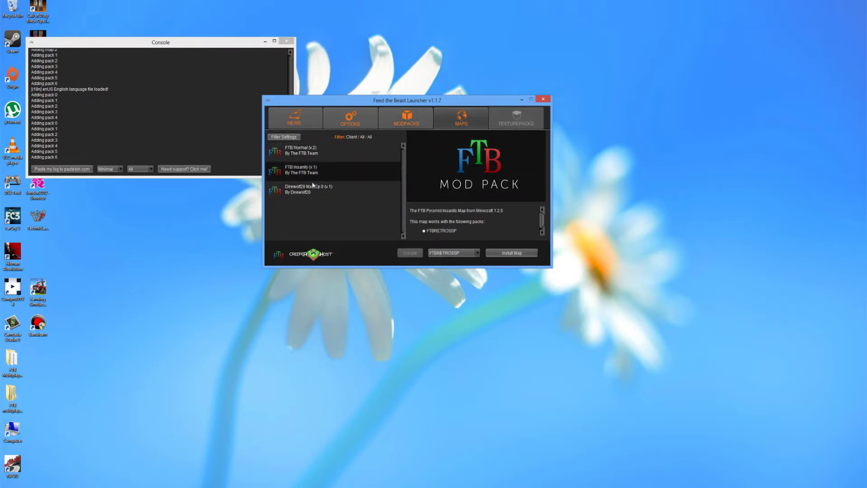
pyautogui.click(407, 118)
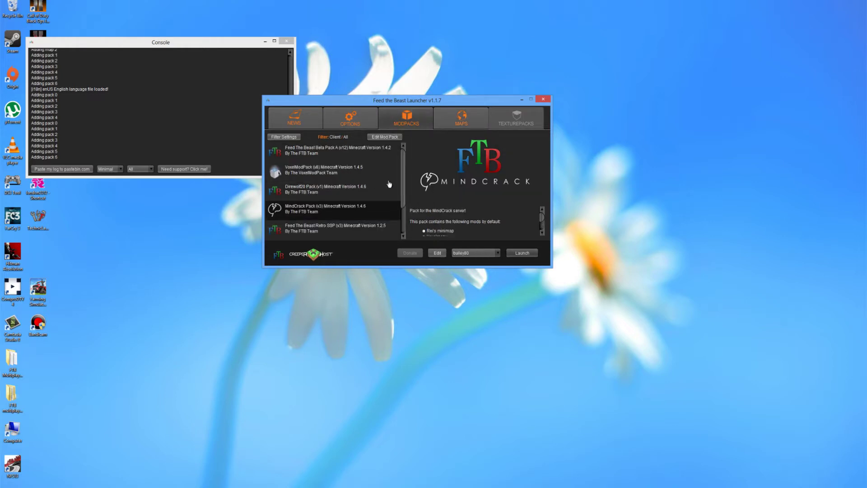
# - Compare the VoxelModPack with the Direwolf20 Pack for Minecraft 1.4.6, leaving the Direwolf20 Pack selected
pyautogui.click(304, 167)
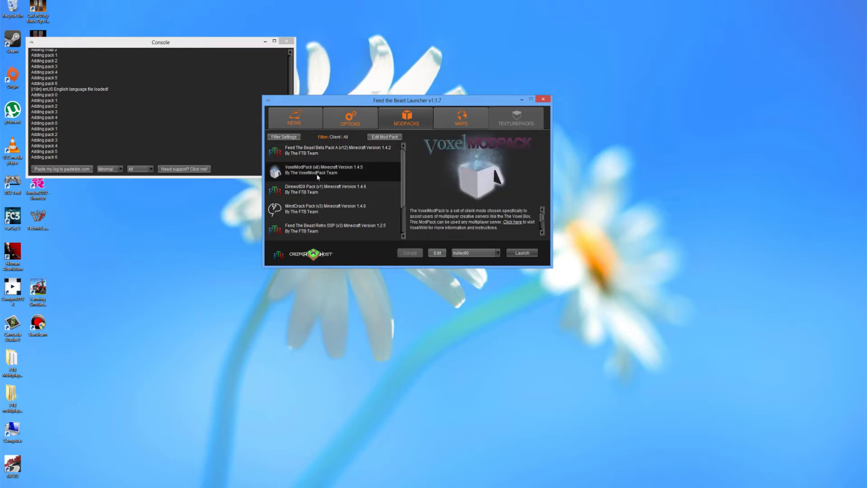
pyautogui.click(321, 187)
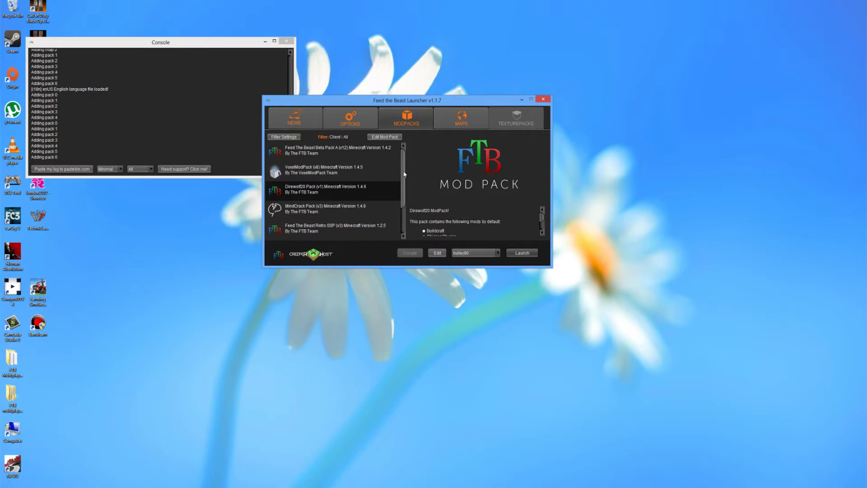
pyautogui.scroll(-2, 406, 161)
pyautogui.scroll(2, 405, 162)
pyautogui.click(323, 174)
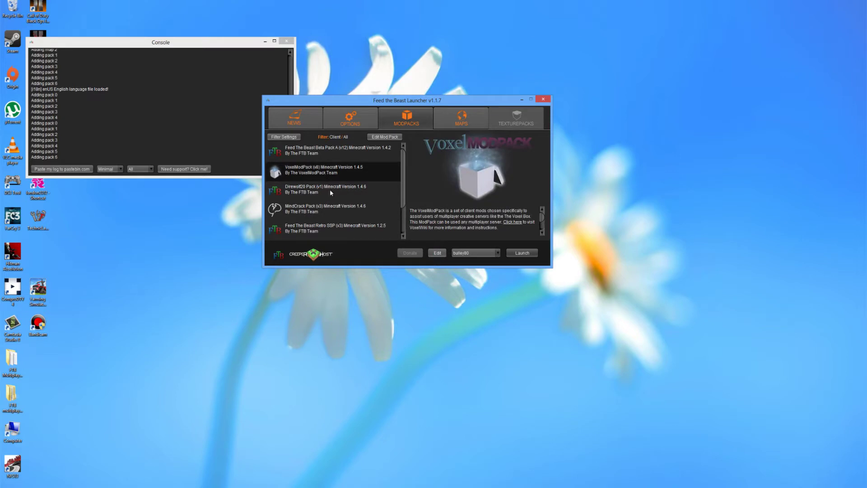
pyautogui.click(330, 192)
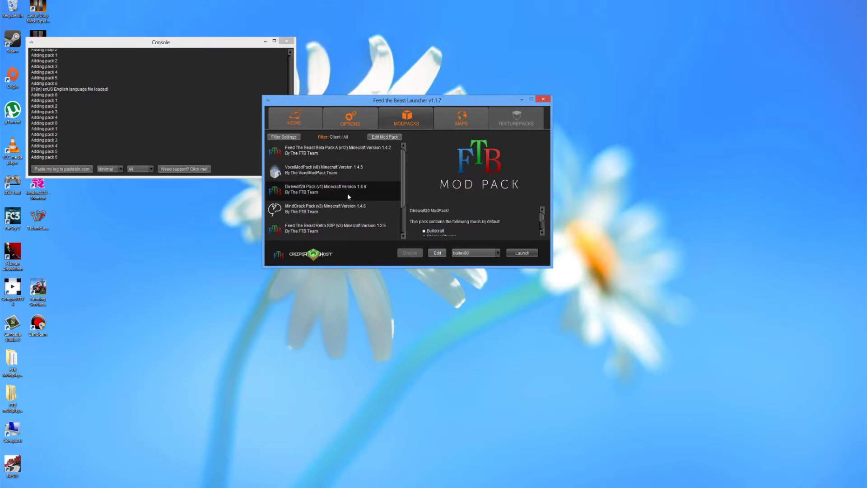
# - Check which modpack each available map works with, and view the description of the Feed The Beast Retro SSP pack
pyautogui.click(446, 127)
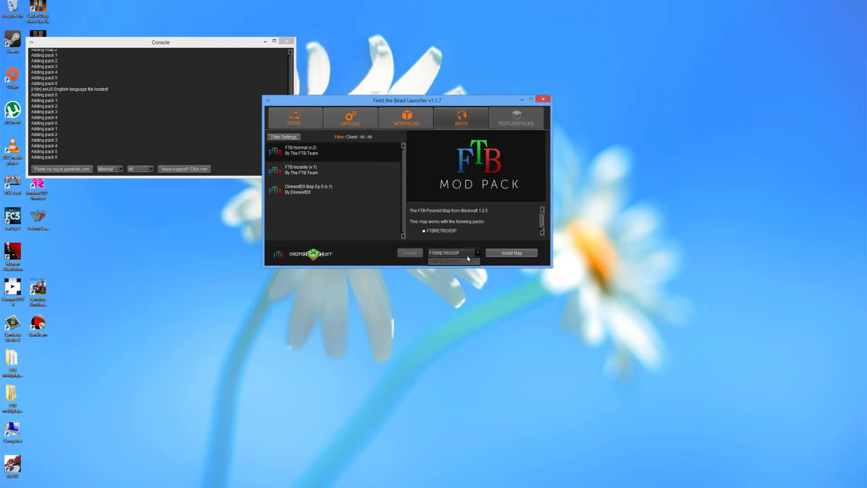
pyautogui.click(315, 193)
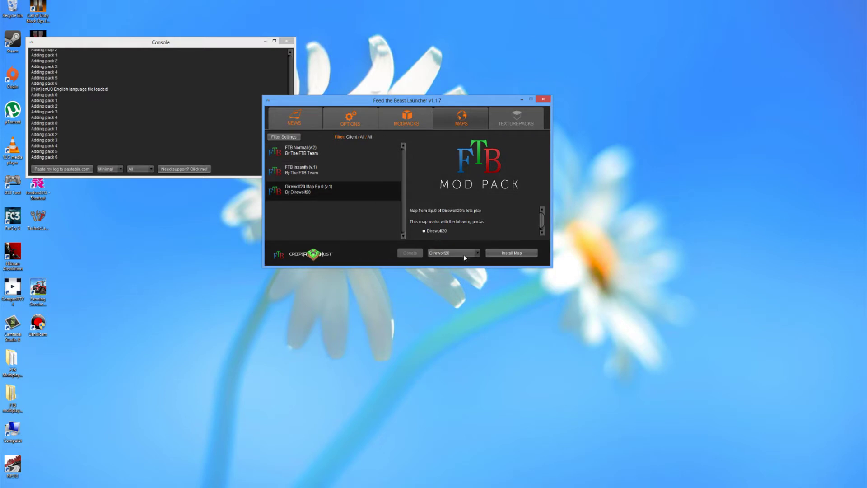
pyautogui.click(331, 158)
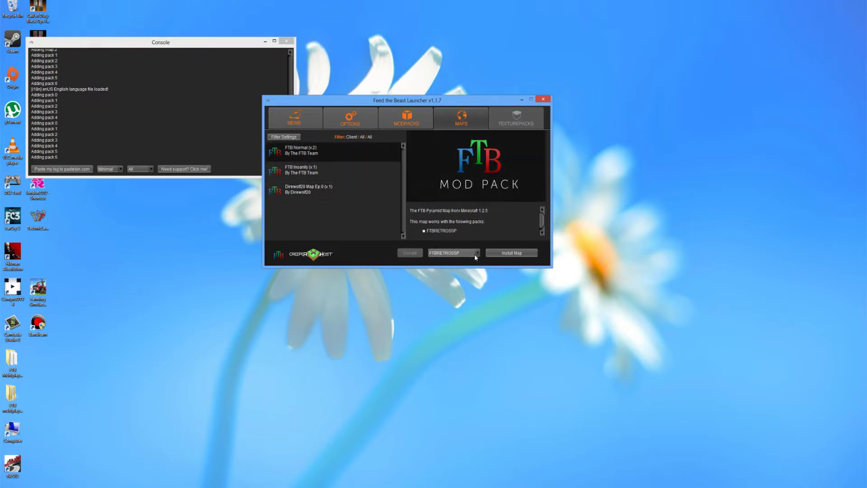
pyautogui.click(329, 175)
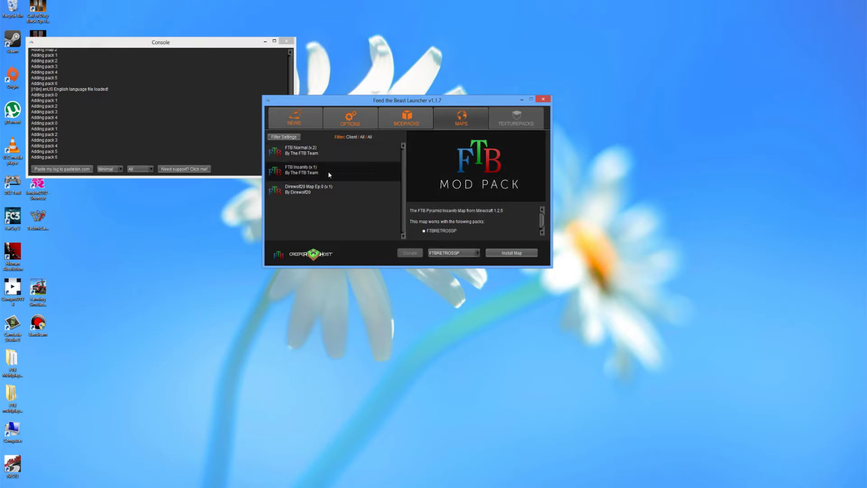
pyautogui.click(304, 153)
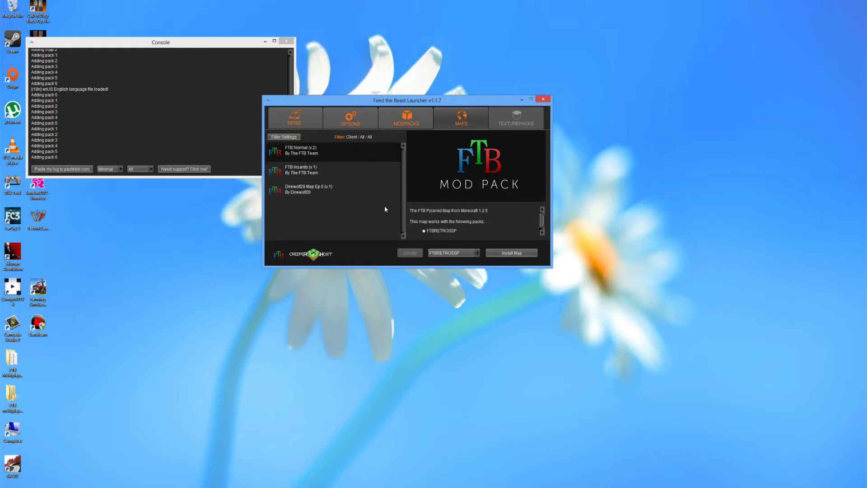
pyautogui.click(470, 254)
pyautogui.click(434, 256)
pyautogui.click(407, 119)
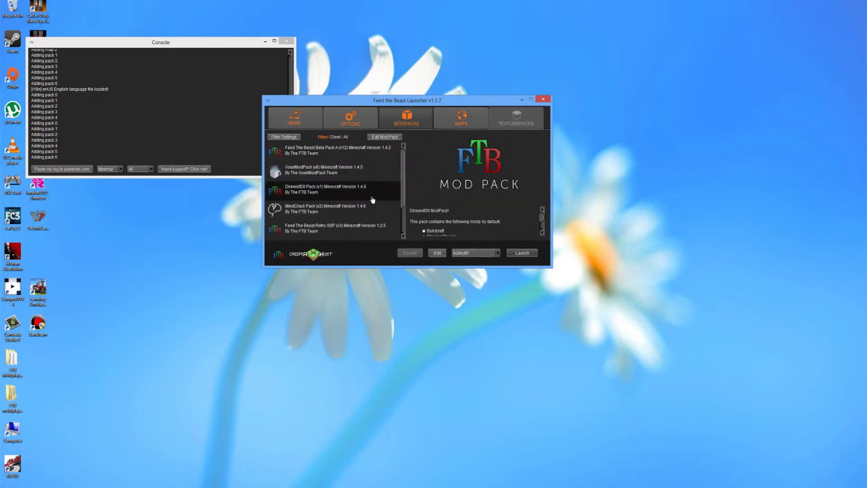
pyautogui.click(355, 231)
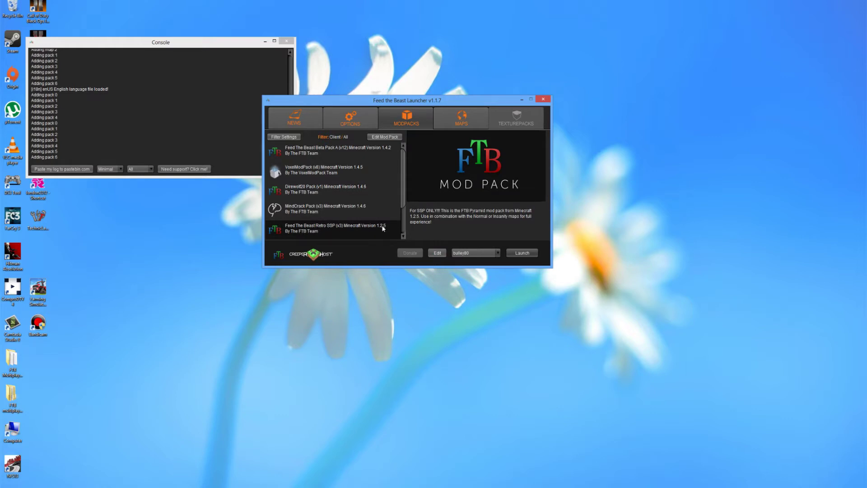
# - Install Direwolf20 Map Ep.0 for the Direwolf20 modpack
pyautogui.click(461, 118)
pyautogui.click(319, 190)
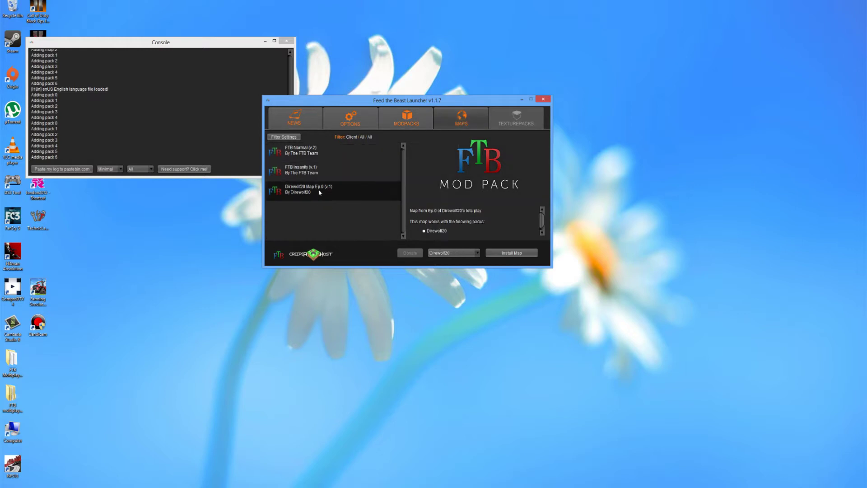
pyautogui.click(312, 170)
pyautogui.click(310, 190)
pyautogui.click(302, 173)
pyautogui.click(302, 188)
pyautogui.click(522, 254)
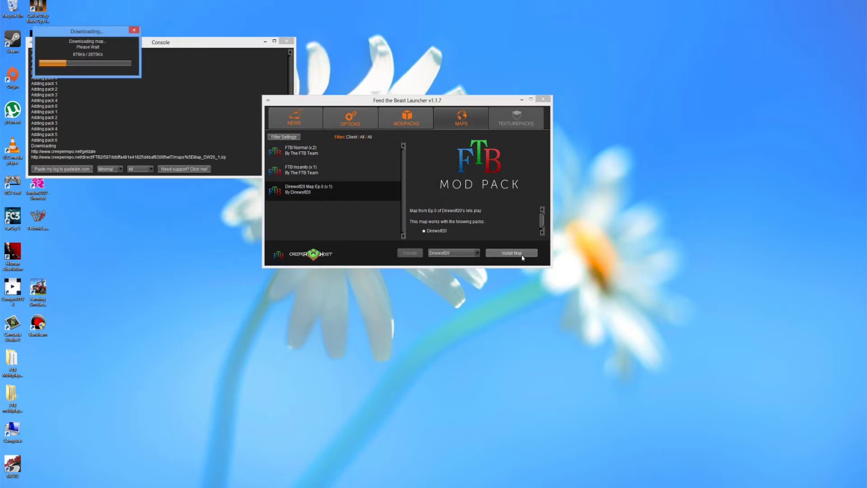
# - Return to the modpack list and select the Direwolf20 Pack for Minecraft 1.4.6
pyautogui.click(397, 122)
pyautogui.click(357, 121)
pyautogui.click(398, 121)
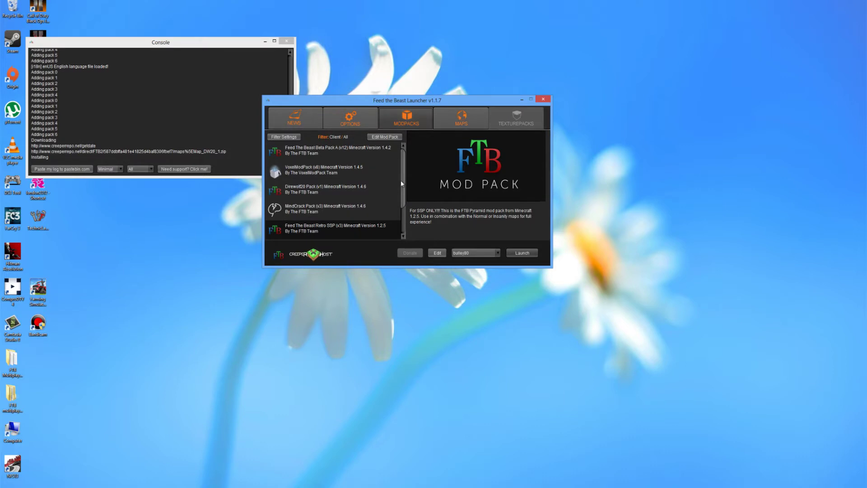
pyautogui.click(318, 195)
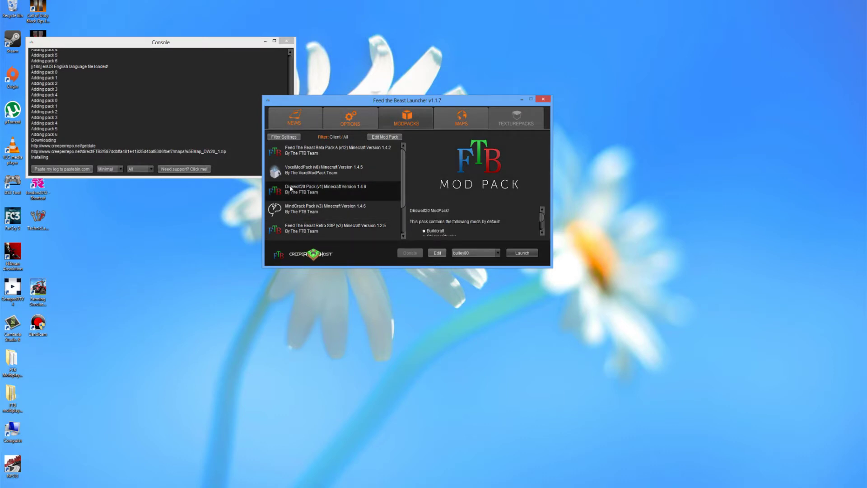
# - Check the available profiles, keep the existing one, and launch the Direwolf20 Pack
pyautogui.click(494, 254)
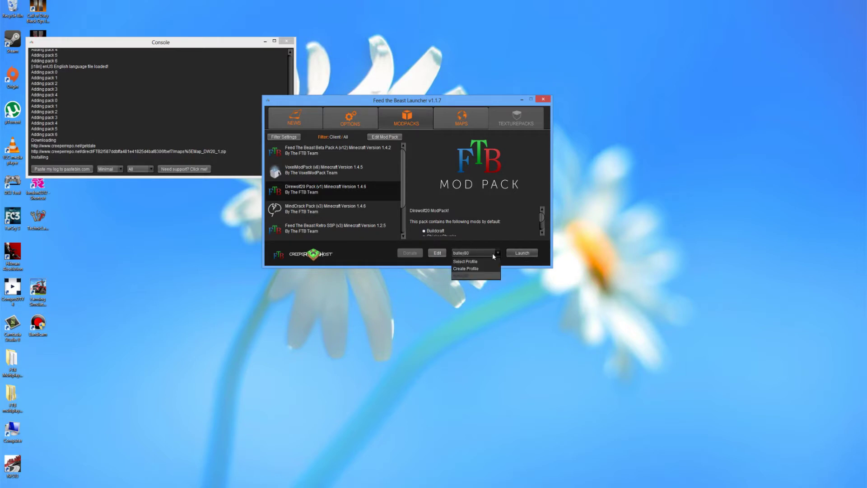
pyautogui.click(494, 254)
pyautogui.click(493, 254)
pyautogui.click(495, 253)
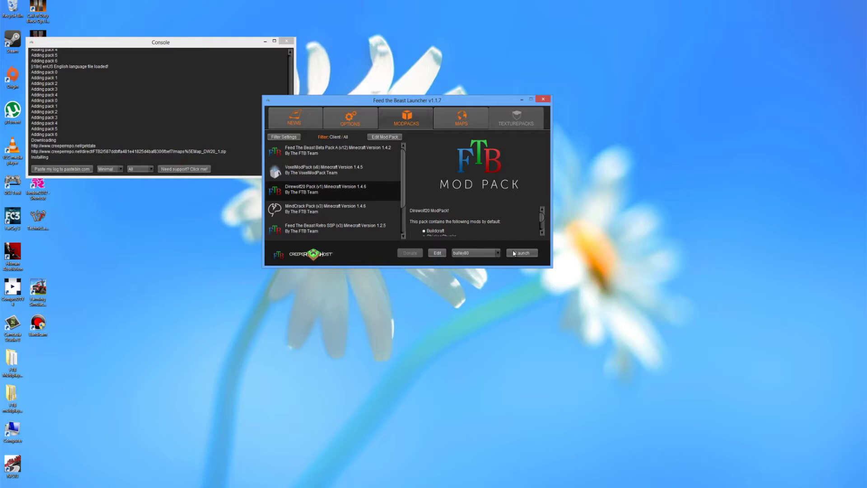
pyautogui.click(515, 253)
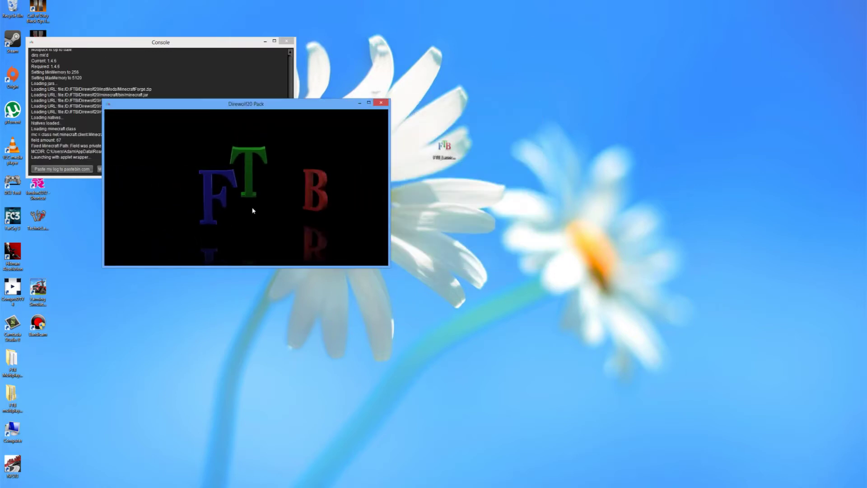
# - Maximize the Minecraft game window and load the singleplayer world Map_DW20_1
pyautogui.moveTo(278, 108); pyautogui.dragTo(399, 113)
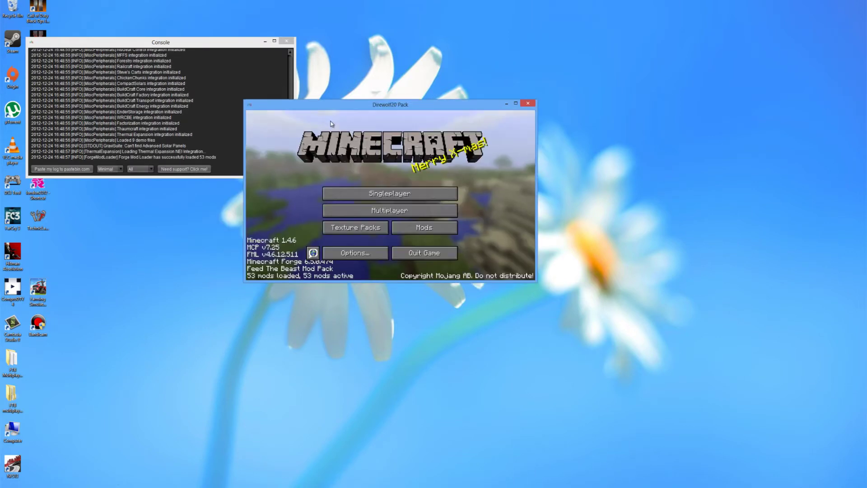
pyautogui.click(516, 104)
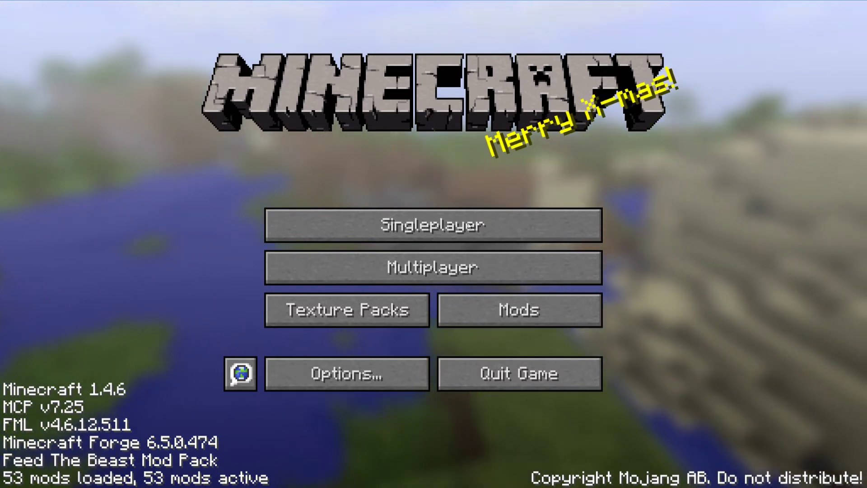
pyautogui.click(450, 235)
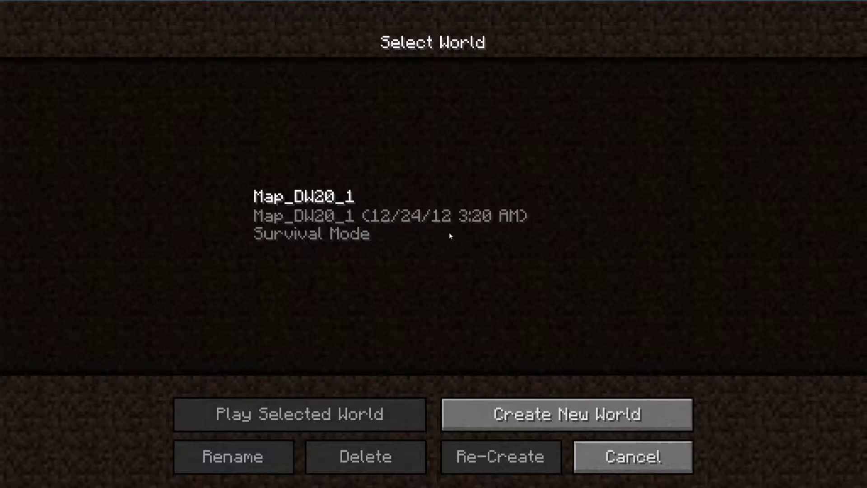
pyautogui.click(288, 204)
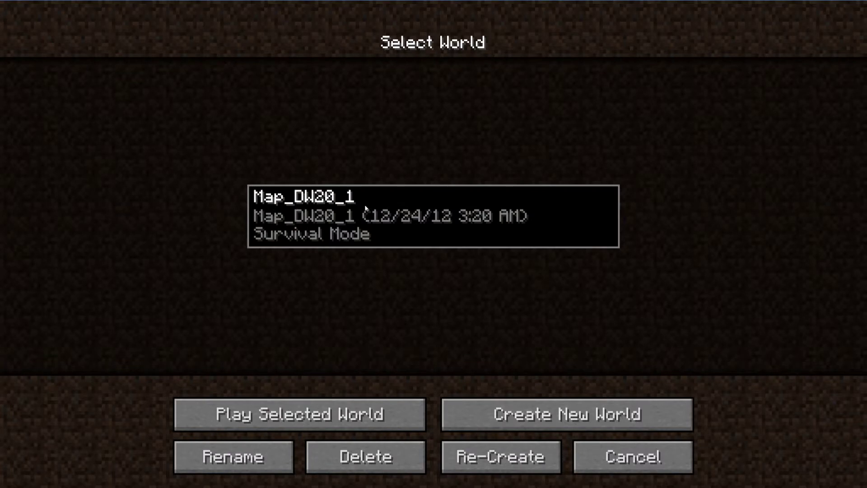
pyautogui.click(331, 401)
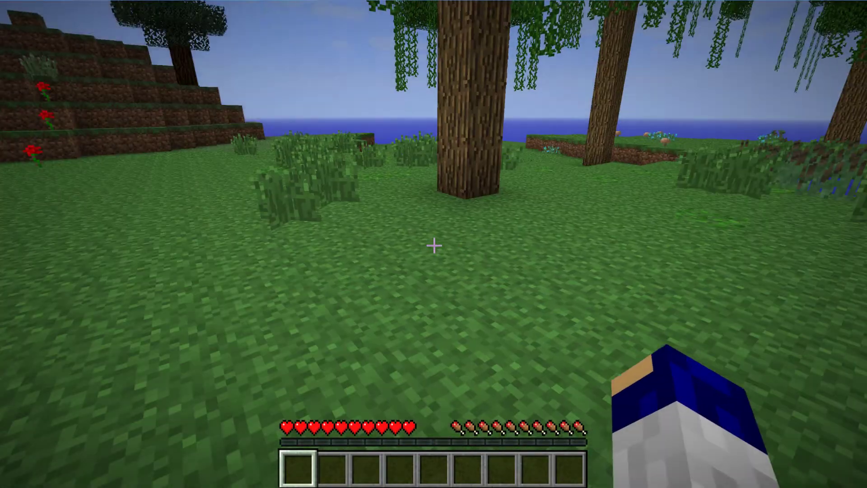
# - Walk forward through the Map_DW20_1 world to look around the starting area
pyautogui.press('w')
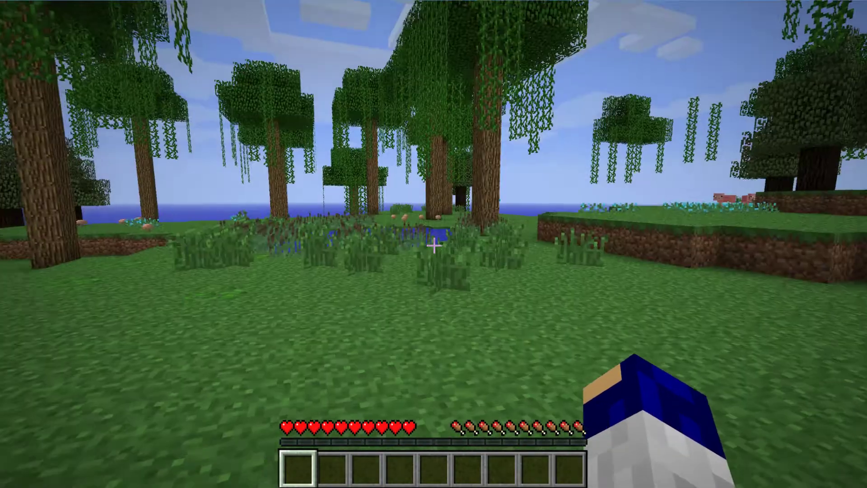
pyautogui.press('w')
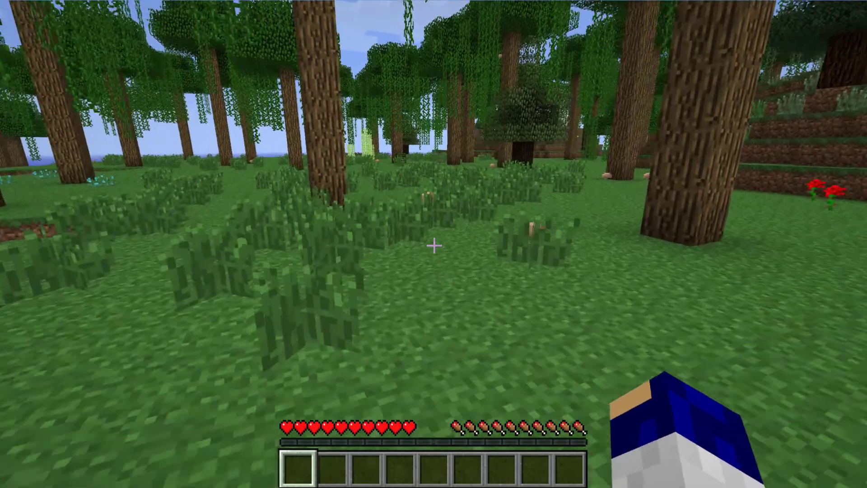
pyautogui.press('w')
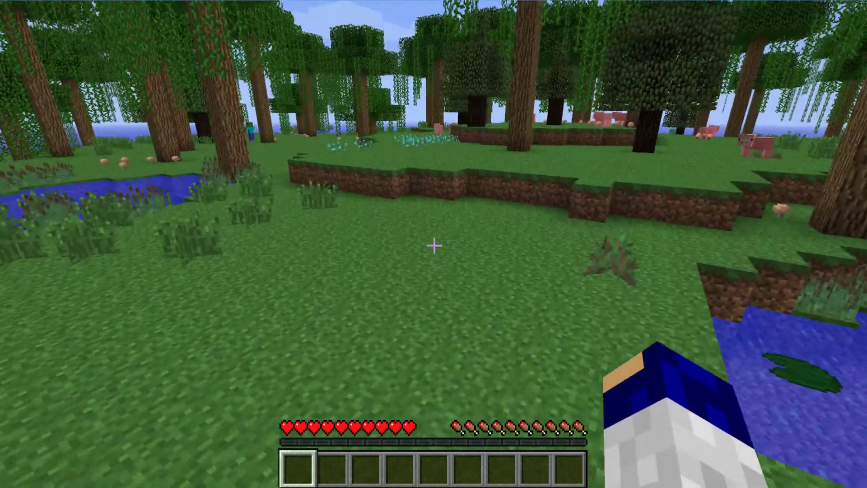
pyautogui.press('w')
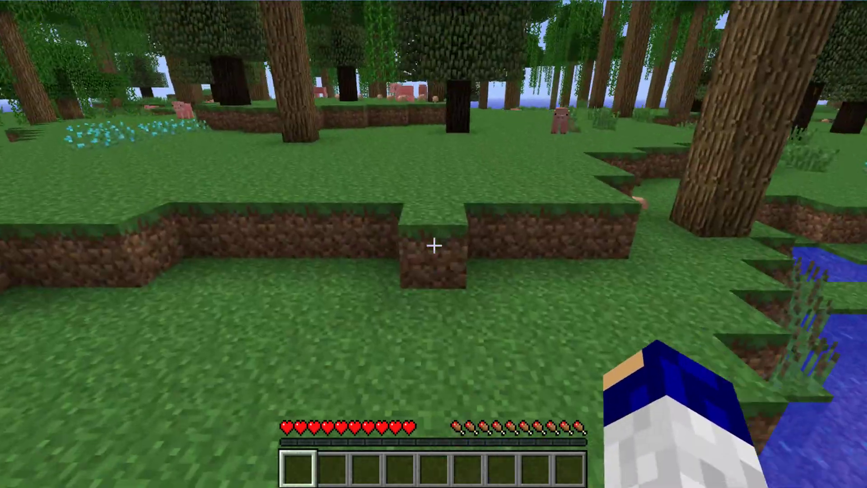
# - Explore the pond, vine-covered trees and tall grass of the surrounding swamp forest on foot
pyautogui.press('w')
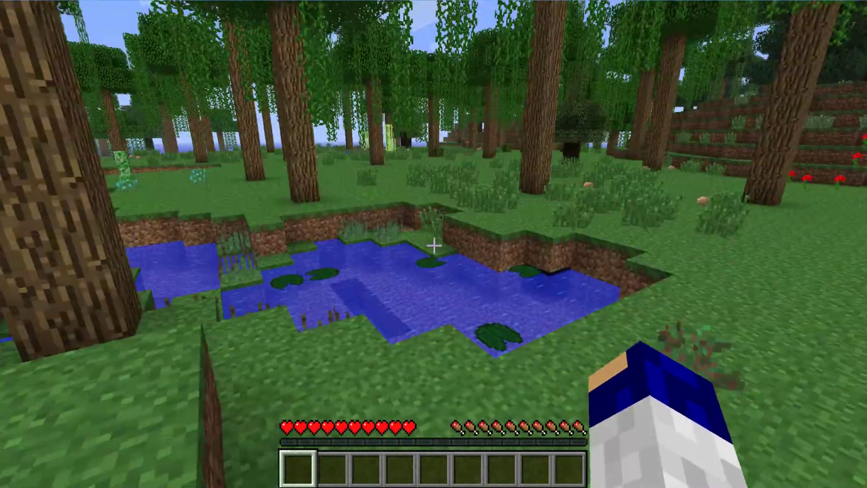
pyautogui.press('w')
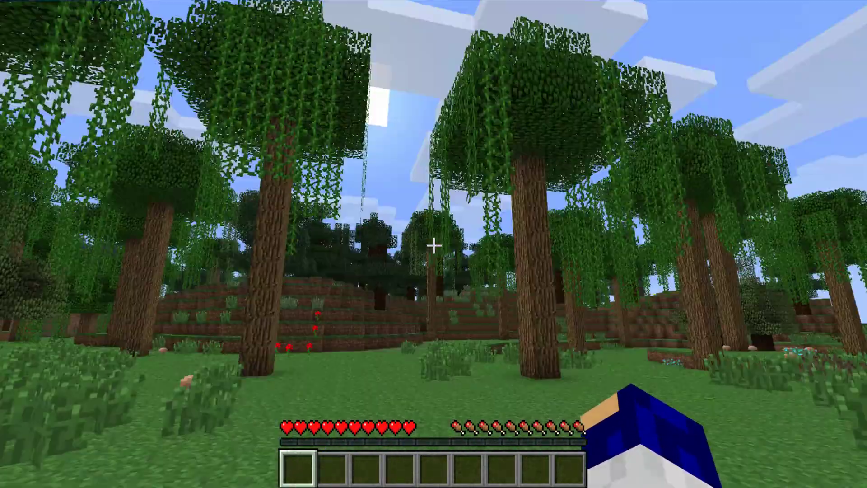
pyautogui.press('w')
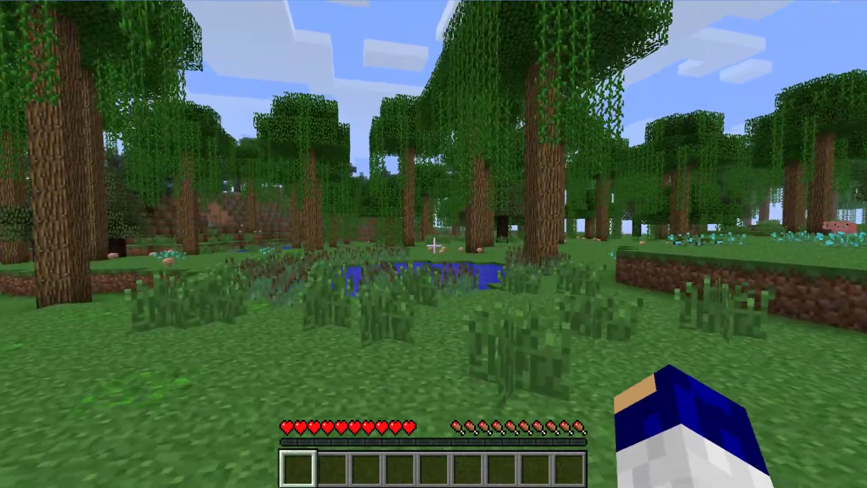
pyautogui.press('w')
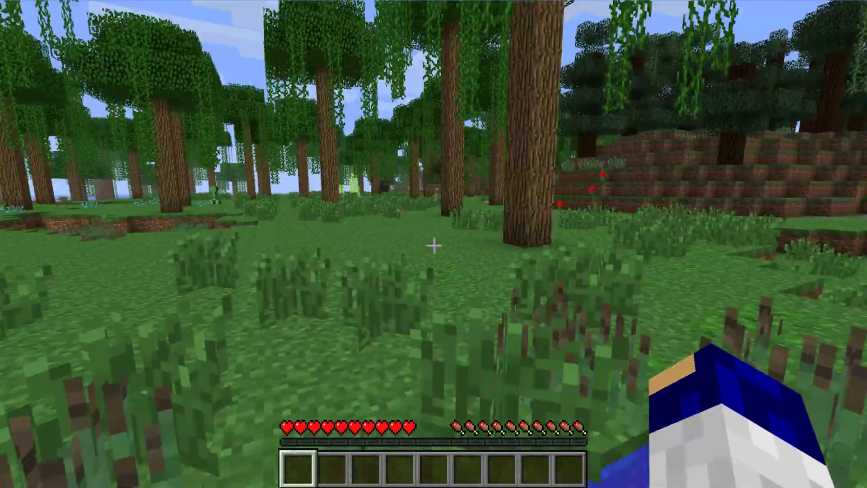
pyautogui.press('w')
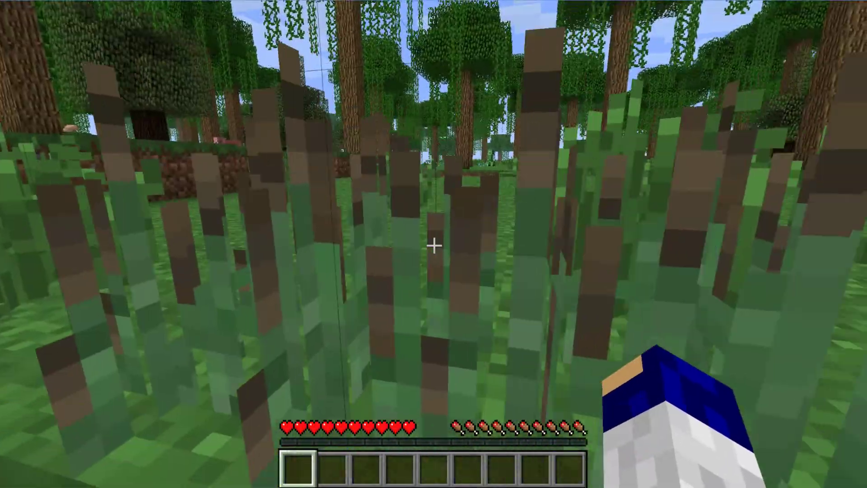
pyautogui.press('w')
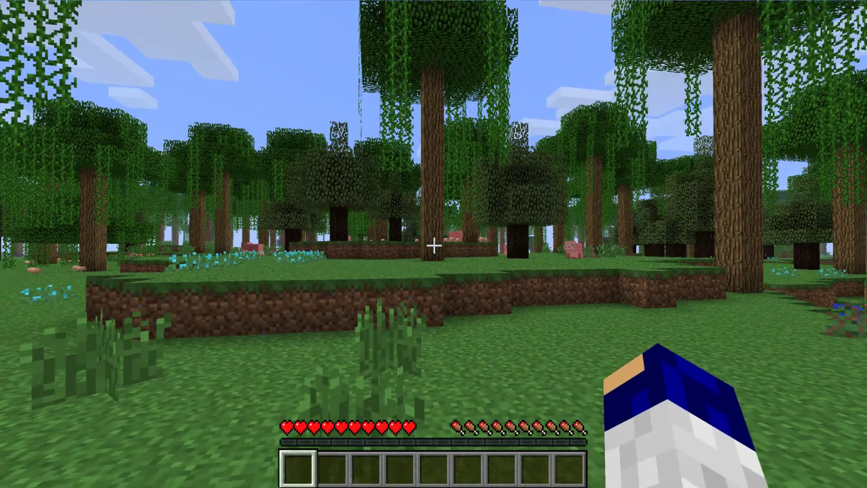
# - Leave the singleplayer world and join the multiplayer server at localhost through a direct connection
pyautogui.press('Escape')
pyautogui.click(424, 321)
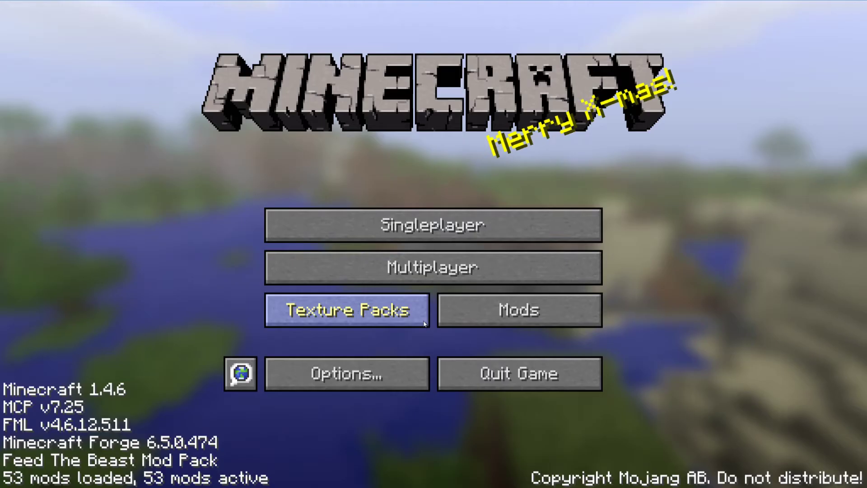
pyautogui.click(423, 278)
pyautogui.click(407, 412)
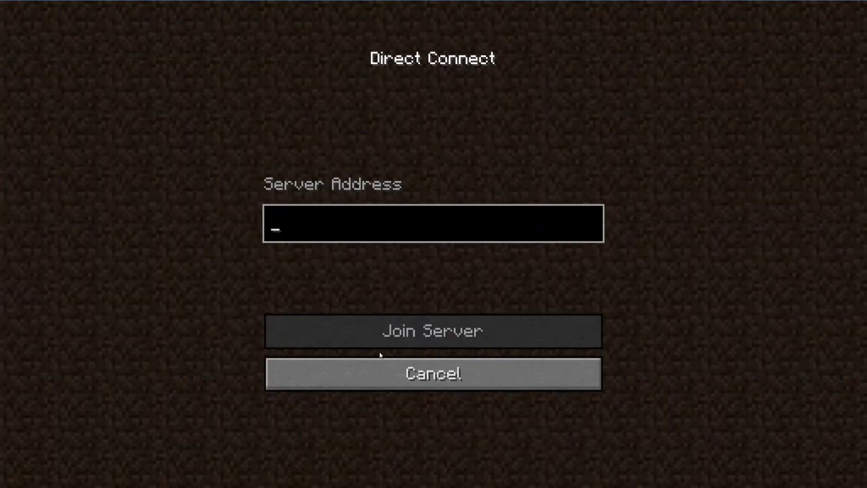
pyautogui.write('localhost')
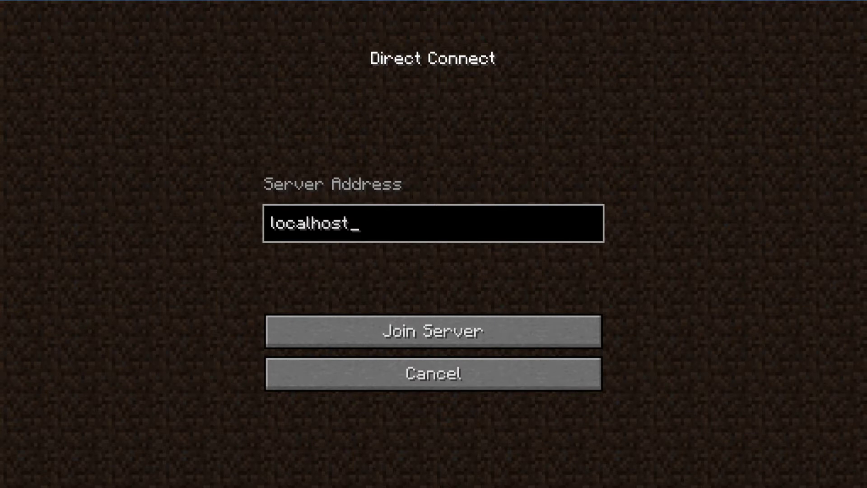
pyautogui.press('Return')
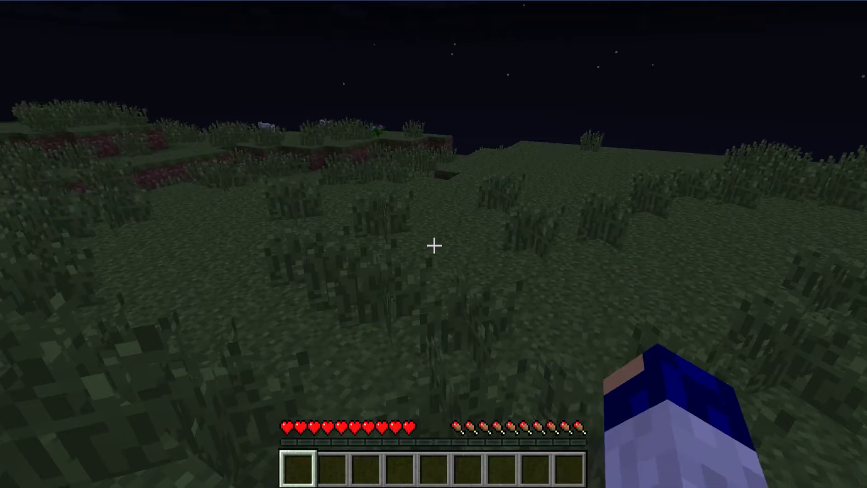
# - Set the server world's time to sunrise using the inventory overlay, check the daylight, and reopen the inventory
pyautogui.press('e')
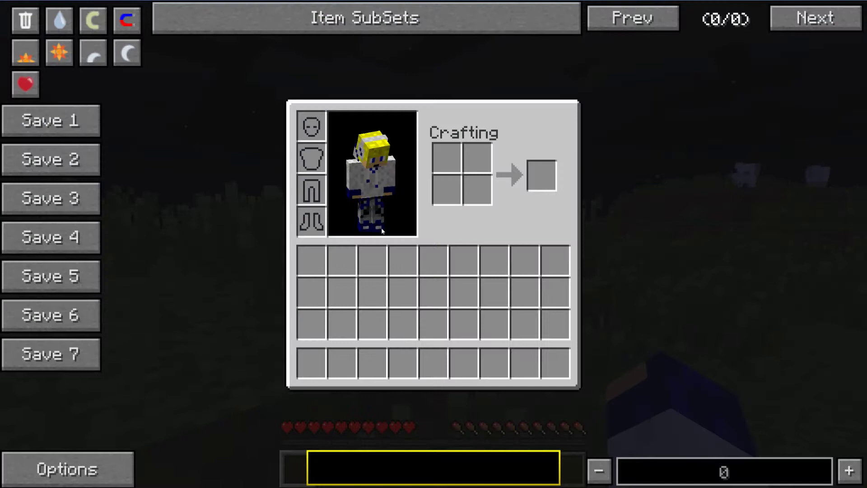
pyautogui.click(40, 55)
pyautogui.press('e')
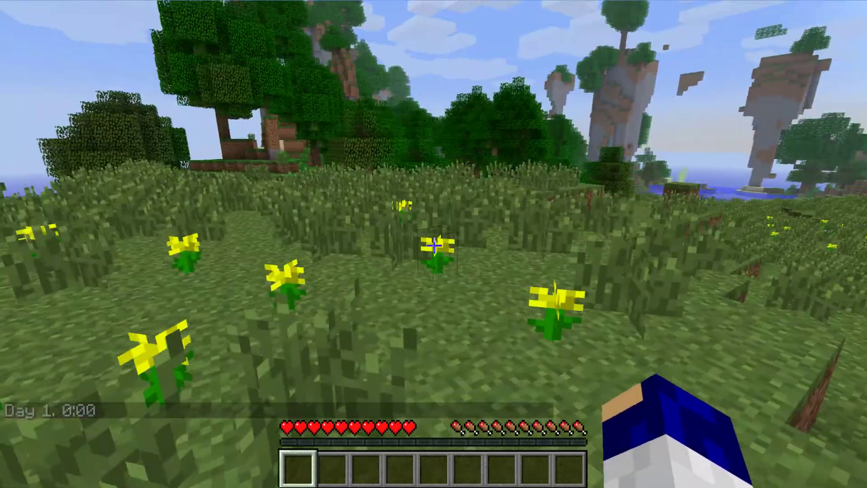
pyautogui.press('e')
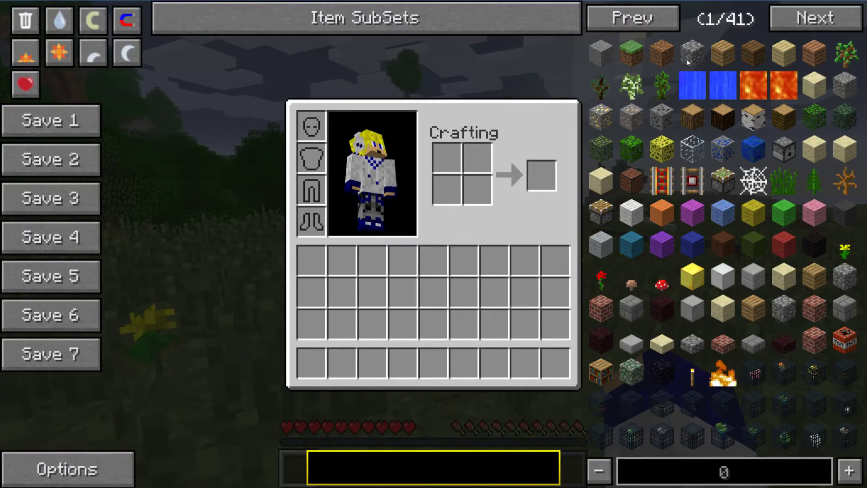